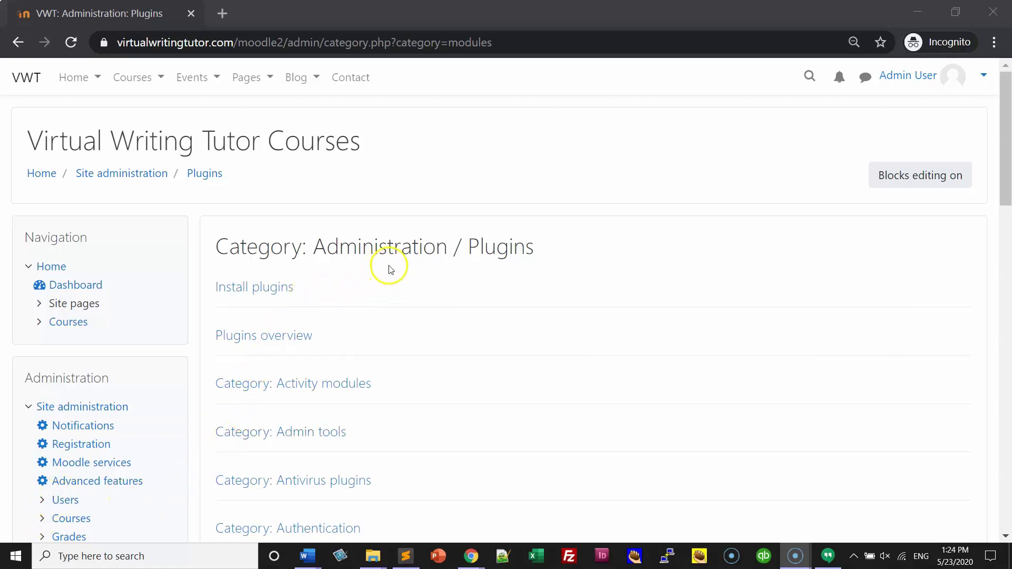
Open the plugin installer and add fastassignment.zip from the file explorer as the ZIP package.
click(275, 290)
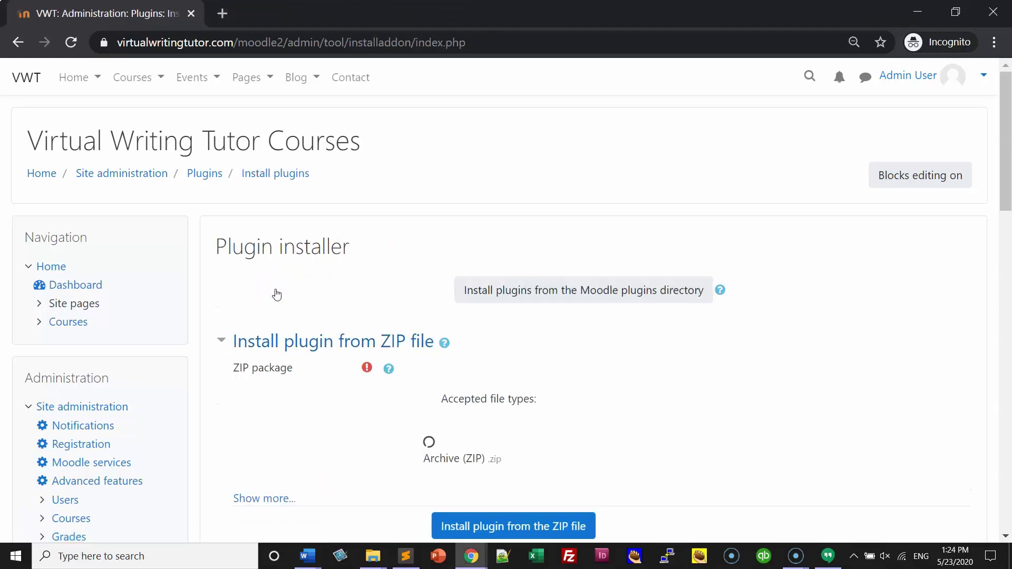
click(373, 556)
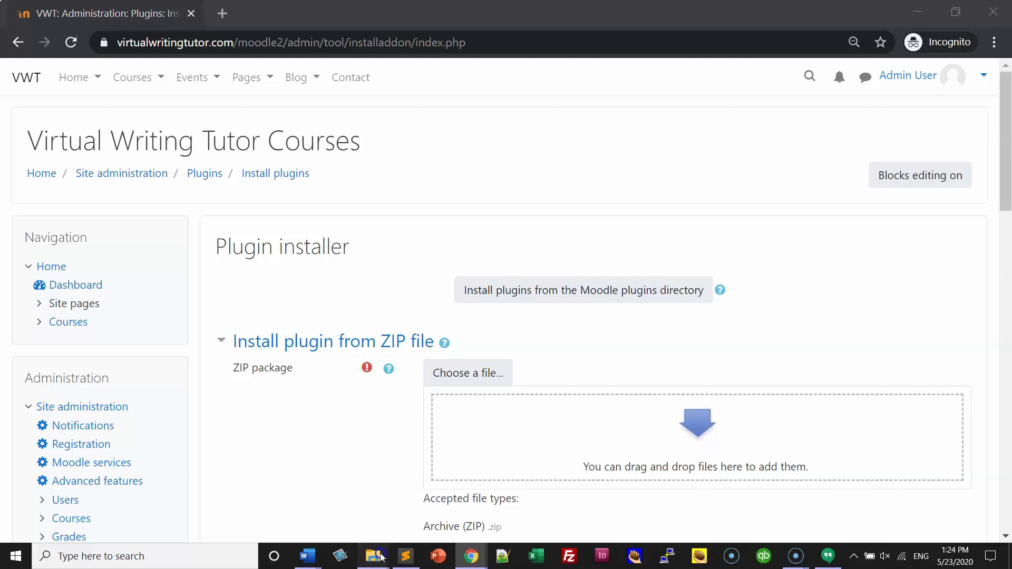
click(397, 512)
drag(322, 159, 719, 439)
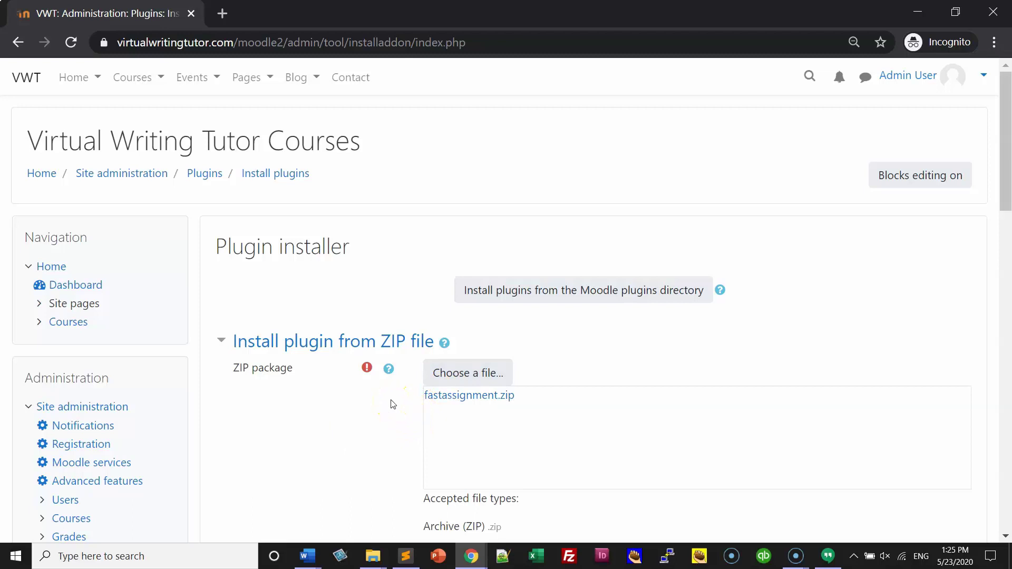
Install the Fast Assignment plugin from the ZIP package, continuing through validation, the plugins check and the upgrade.
scroll(396, 410, down, 3)
click(485, 408)
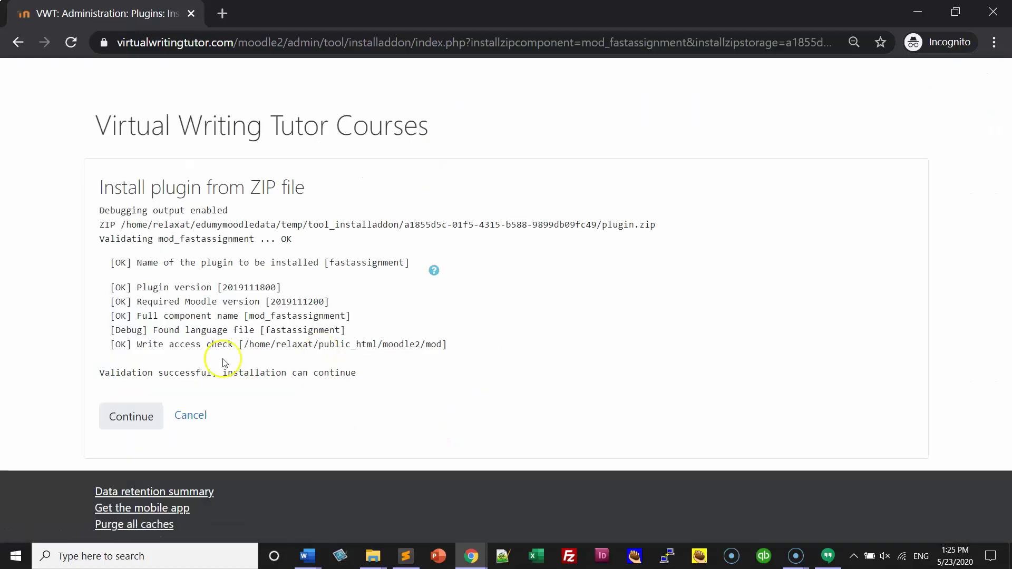
click(131, 418)
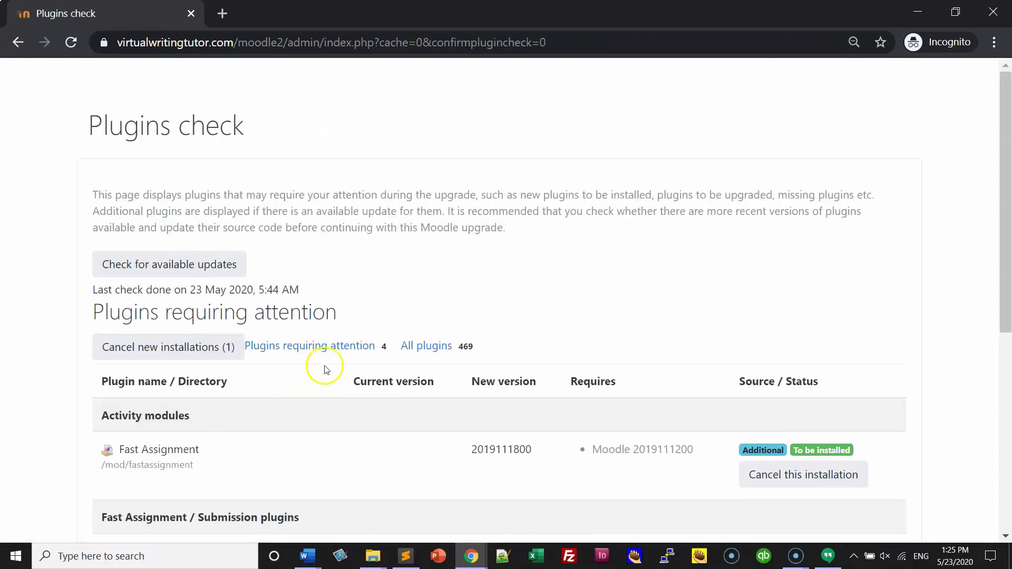
scroll(448, 395, down, 7)
click(482, 435)
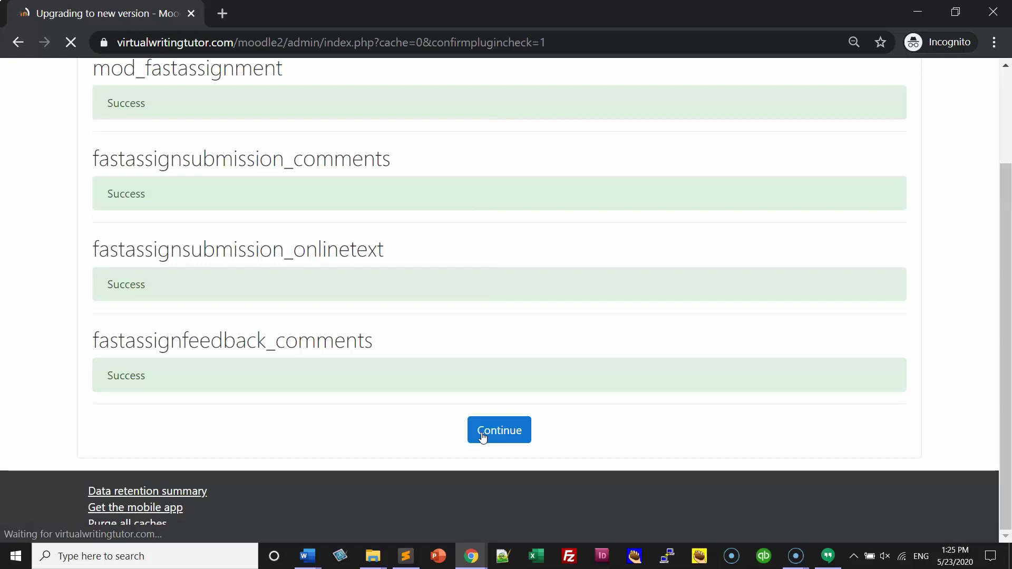
click(482, 437)
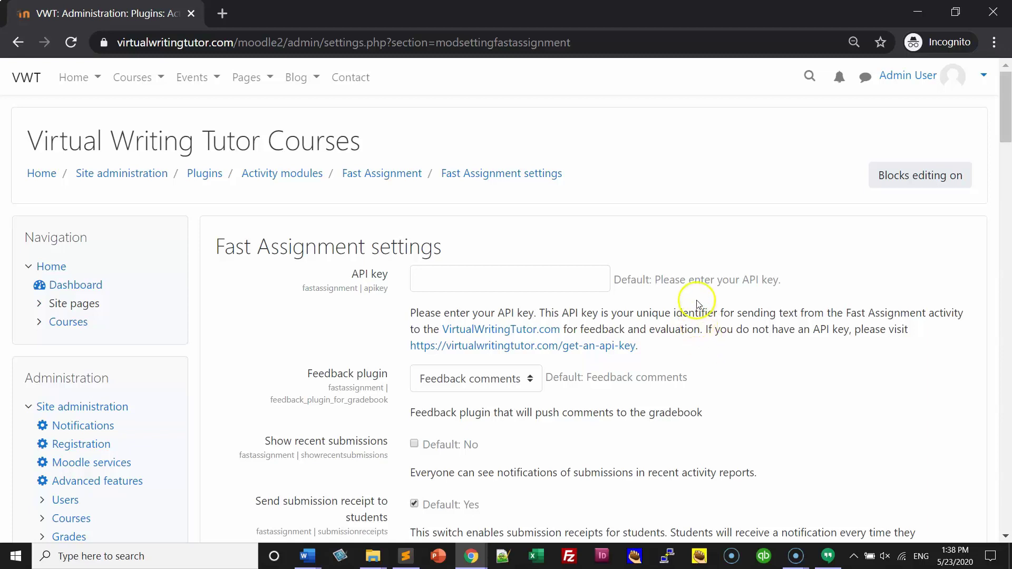
Look over the API key request form and its terms on the linked page, and return to the Fast Assignment settings.
click(615, 348)
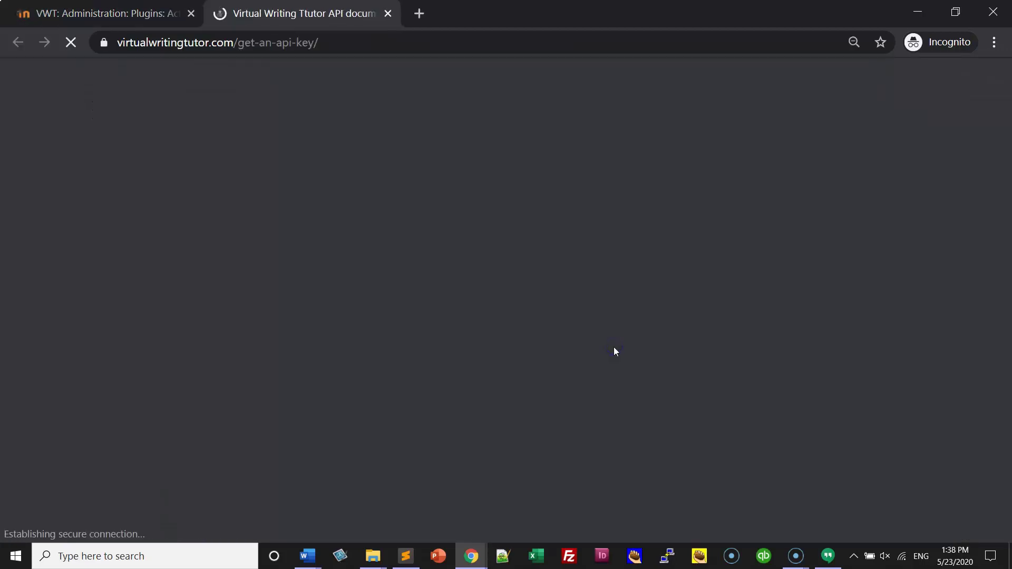
scroll(415, 342, down, 5)
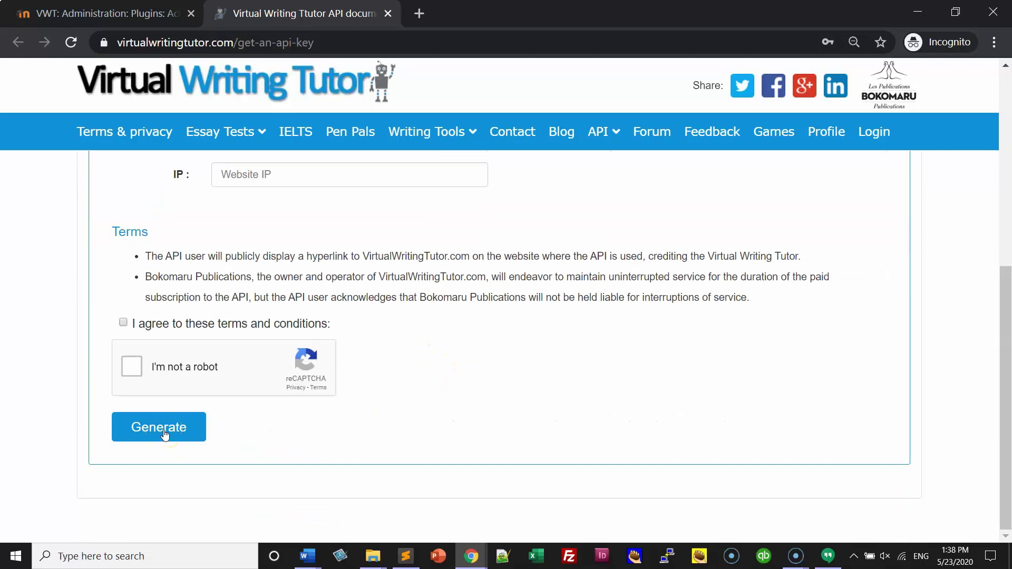
key(ctrl+shift+Tab)
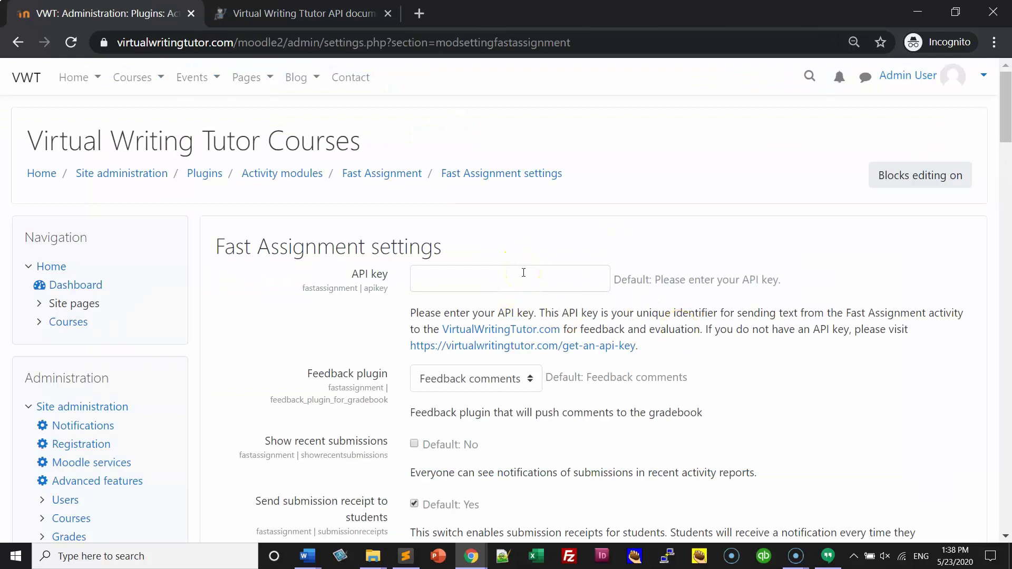
Paste the API key into the Fast Assignment settings and save the changes.
click(524, 275)
key(ctrl+v)
click(541, 230)
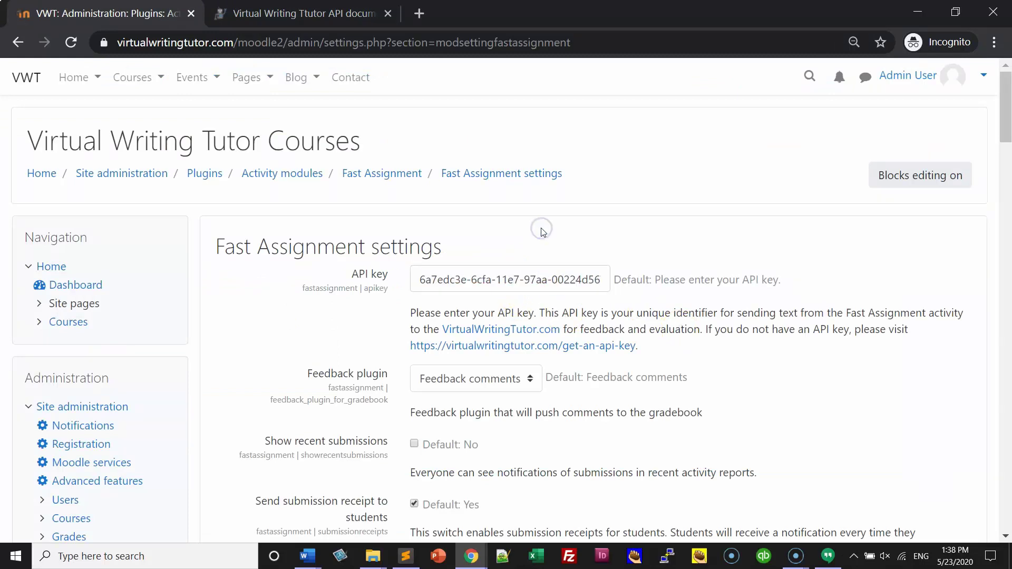
scroll(775, 330, down, 15)
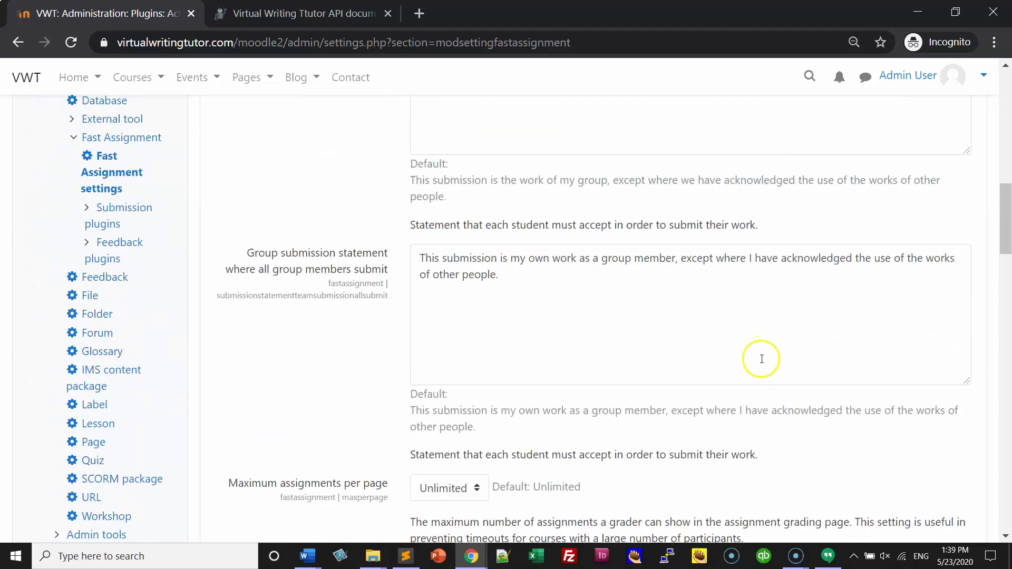
scroll(741, 386, down, 20)
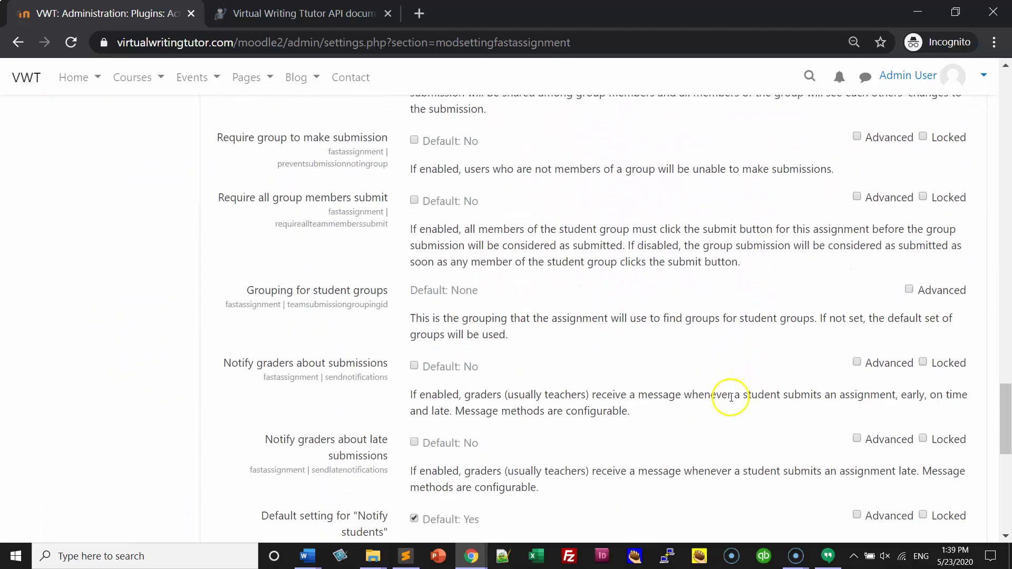
scroll(712, 395, down, 3)
click(448, 388)
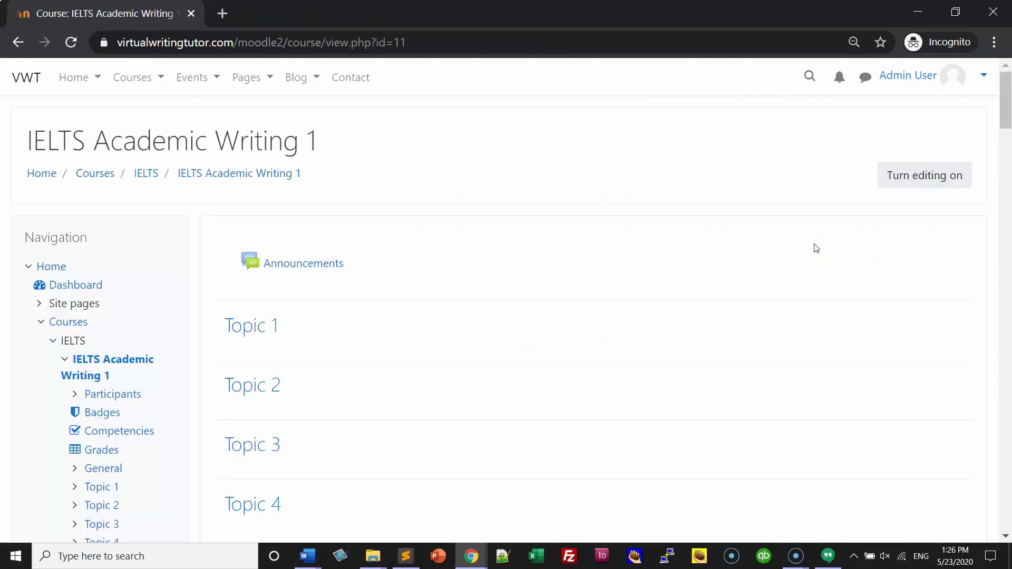
Turn on editing in the IELTS Academic Writing 1 course and add a Fast Assignment activity to Topic 1.
click(918, 176)
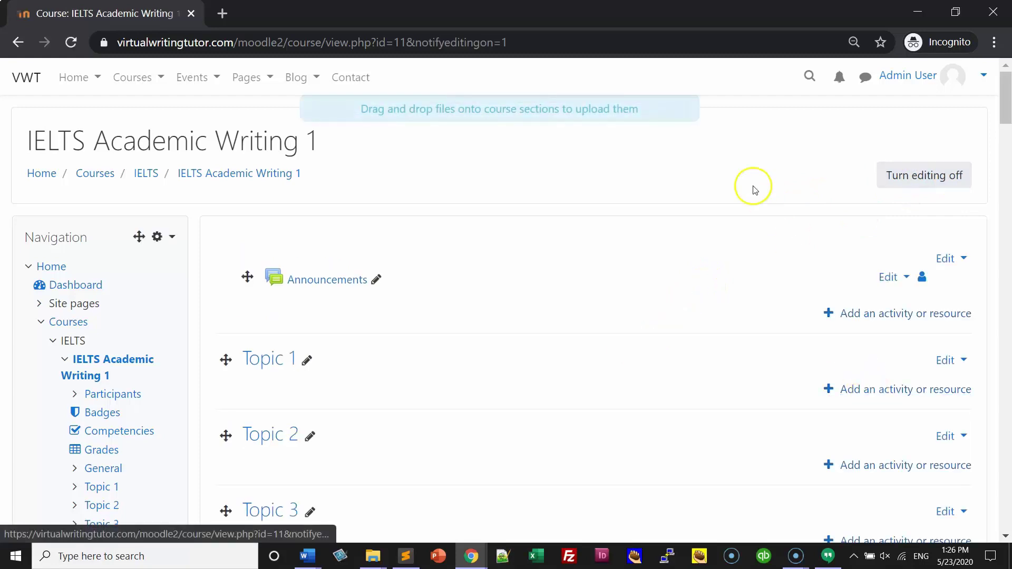
click(854, 390)
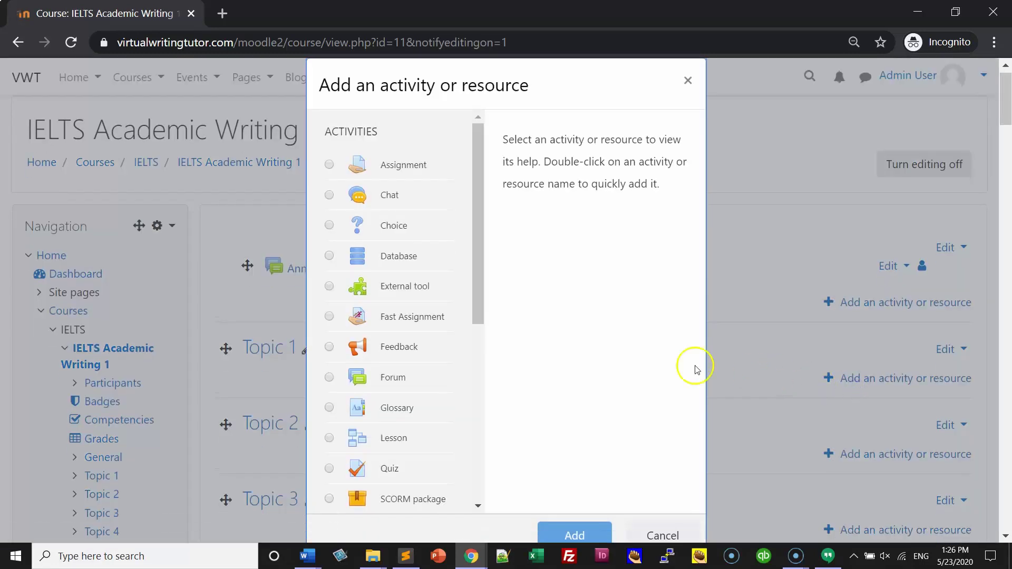
click(407, 319)
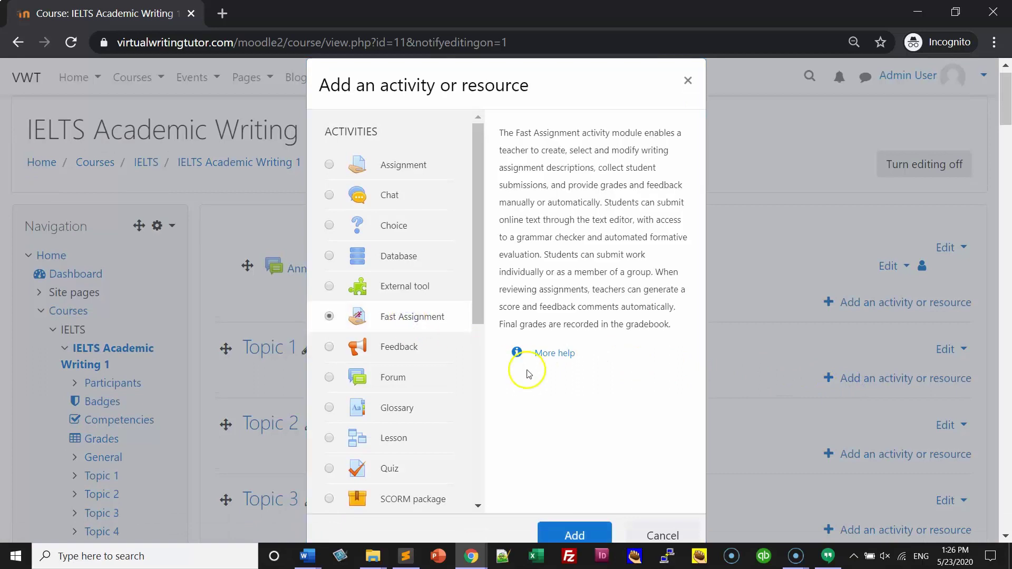
click(584, 530)
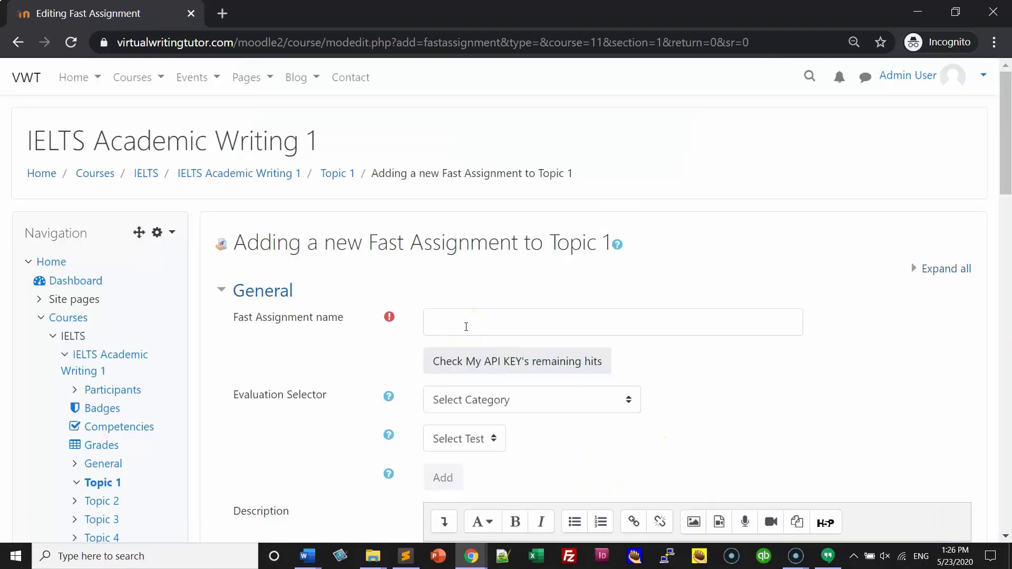
Name the Fast Assignment "IELTS Task 1 Test 1" and check the API key's remaining hits.
click(466, 327)
text(IELTS Task 1)
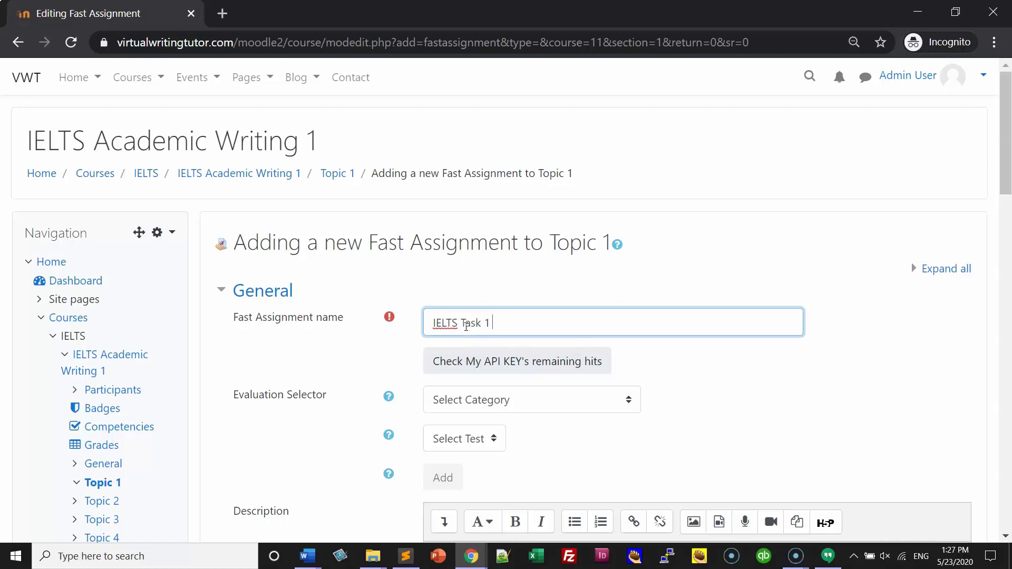
click(715, 357)
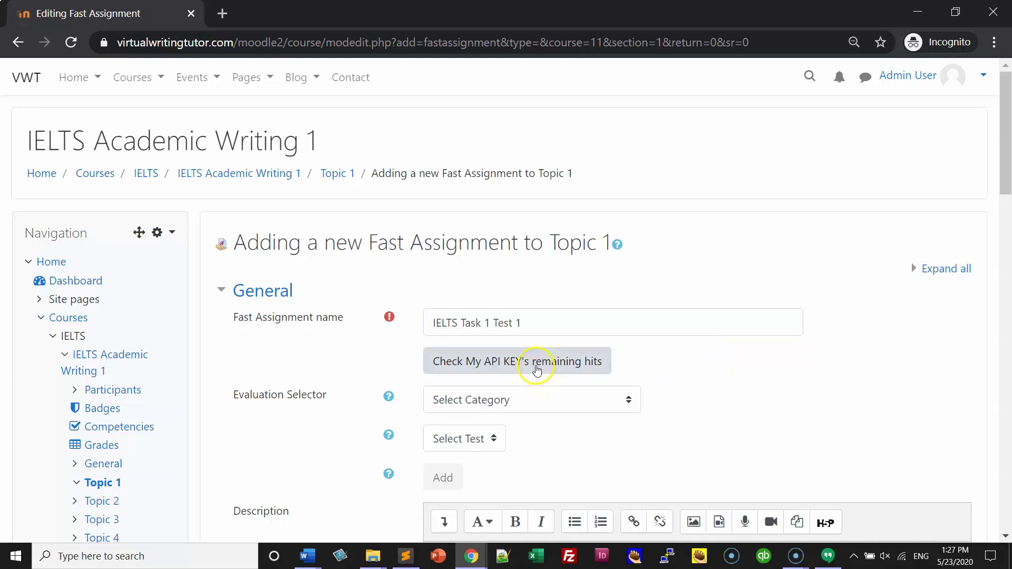
click(537, 370)
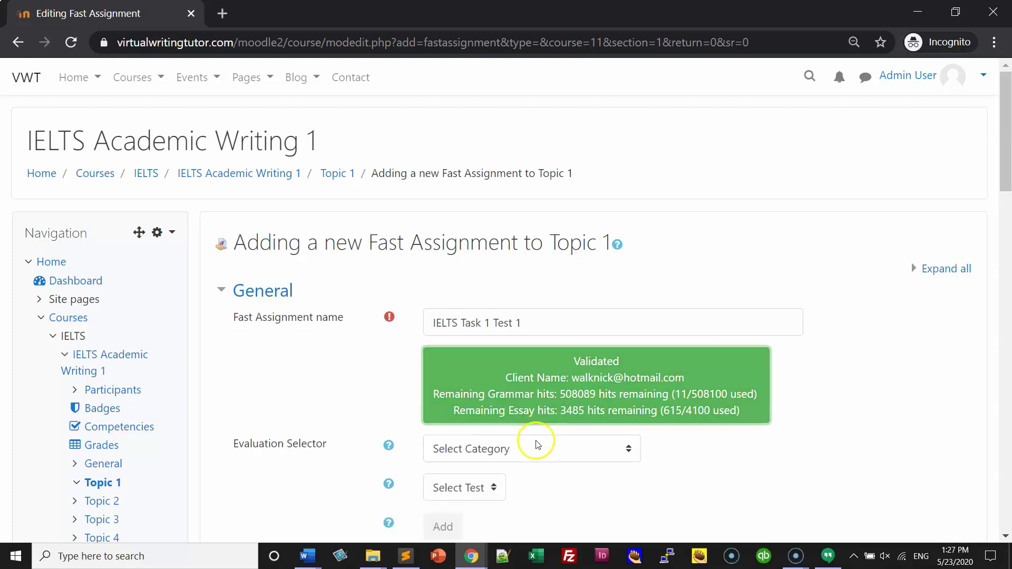
Fill the description with a ready-made test by choosing the IELTS evaluation category and adding TASK 1 test 1.
click(565, 454)
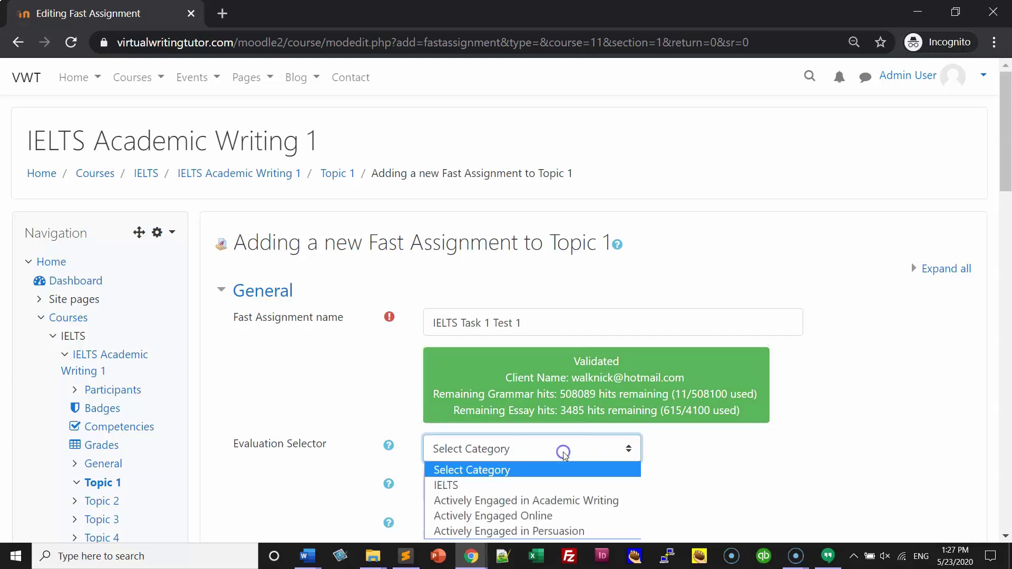
click(457, 486)
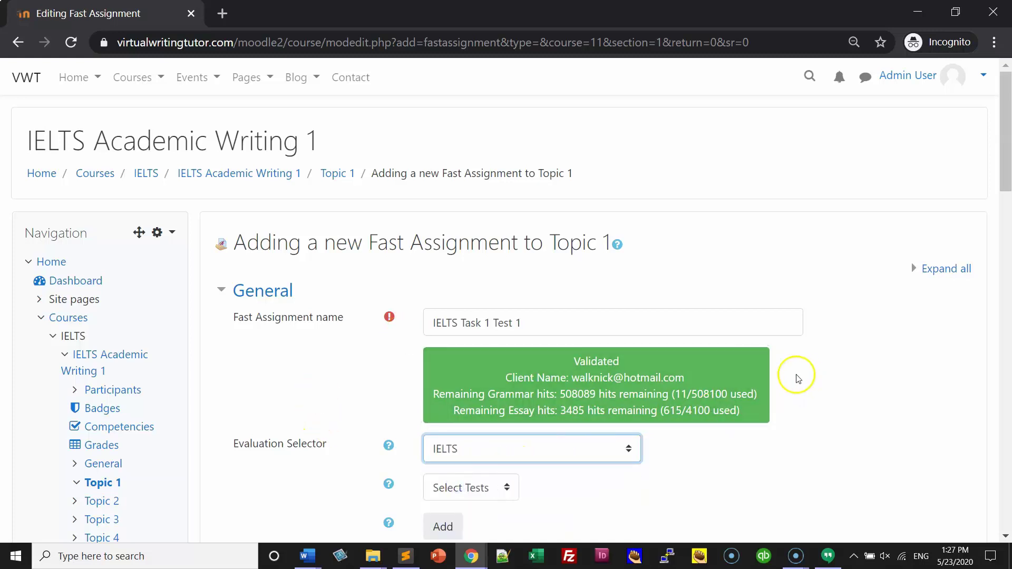
scroll(515, 486, down, 4)
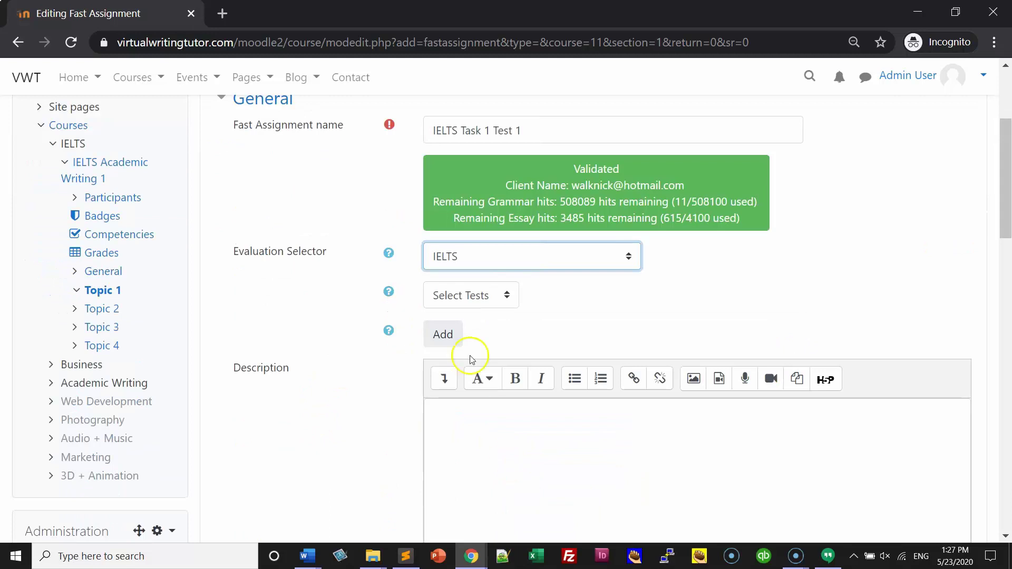
click(479, 298)
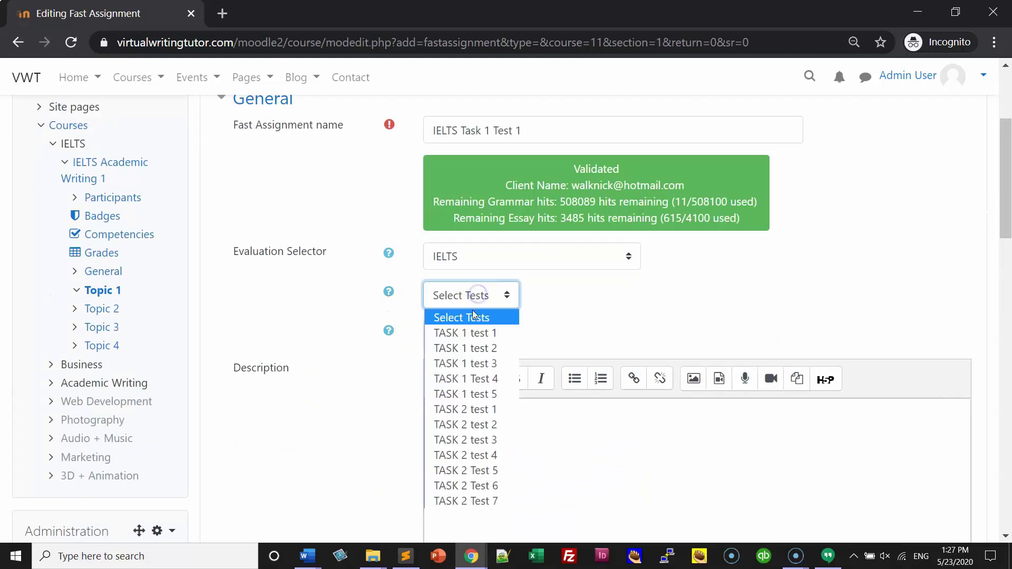
click(472, 338)
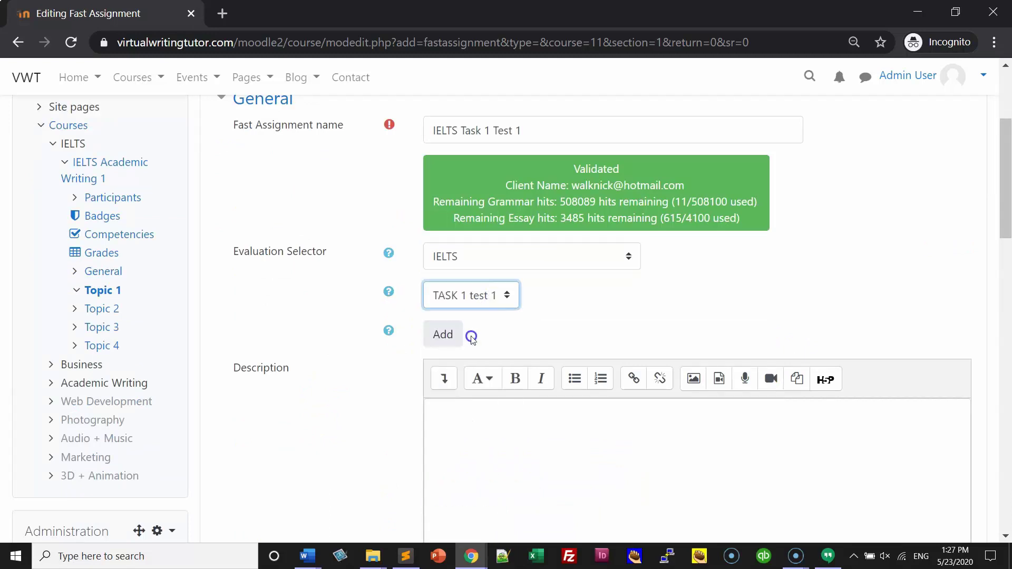
click(452, 337)
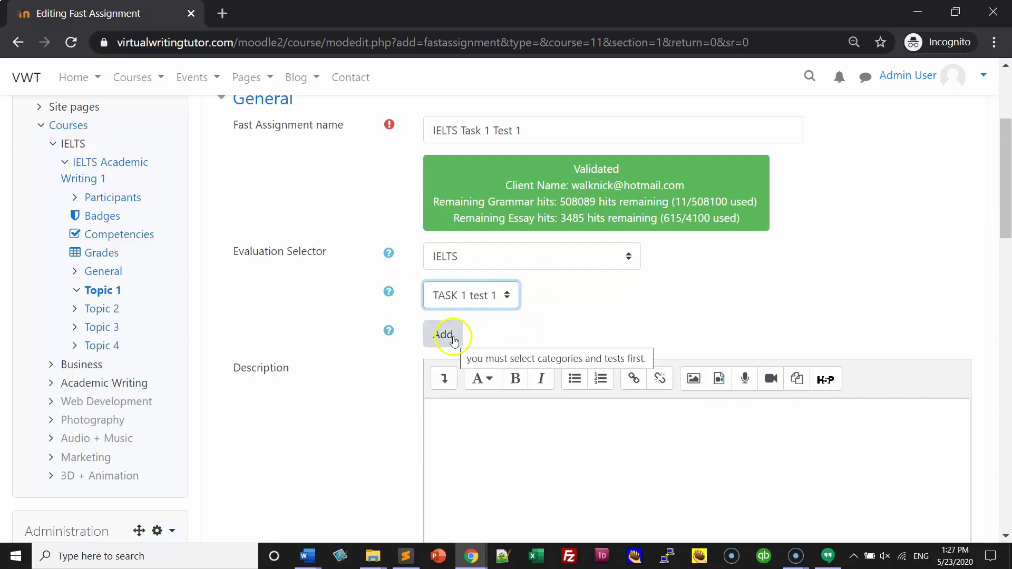
scroll(362, 339, down, 4)
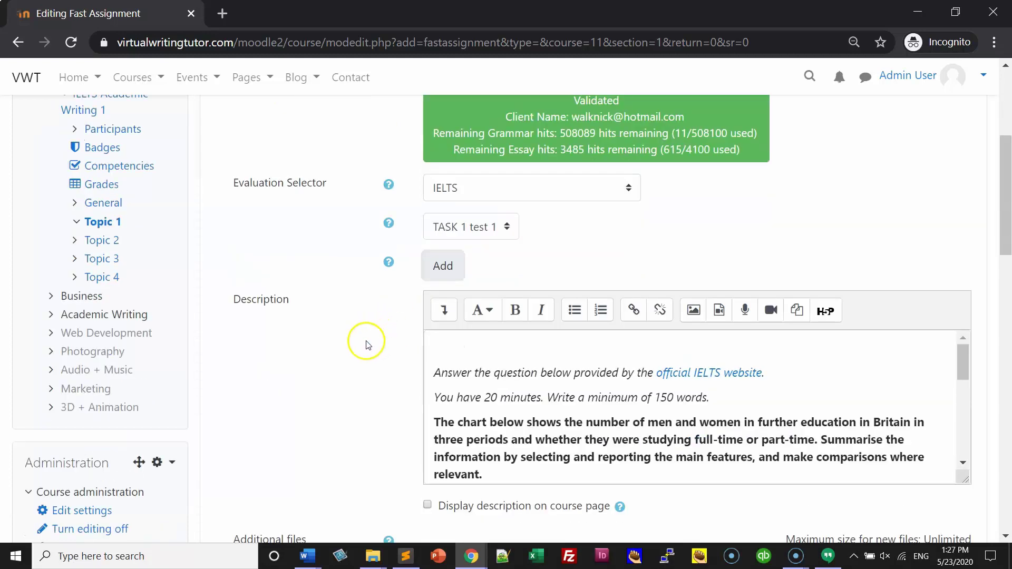
scroll(471, 279, down, 3)
scroll(535, 276, up, 3)
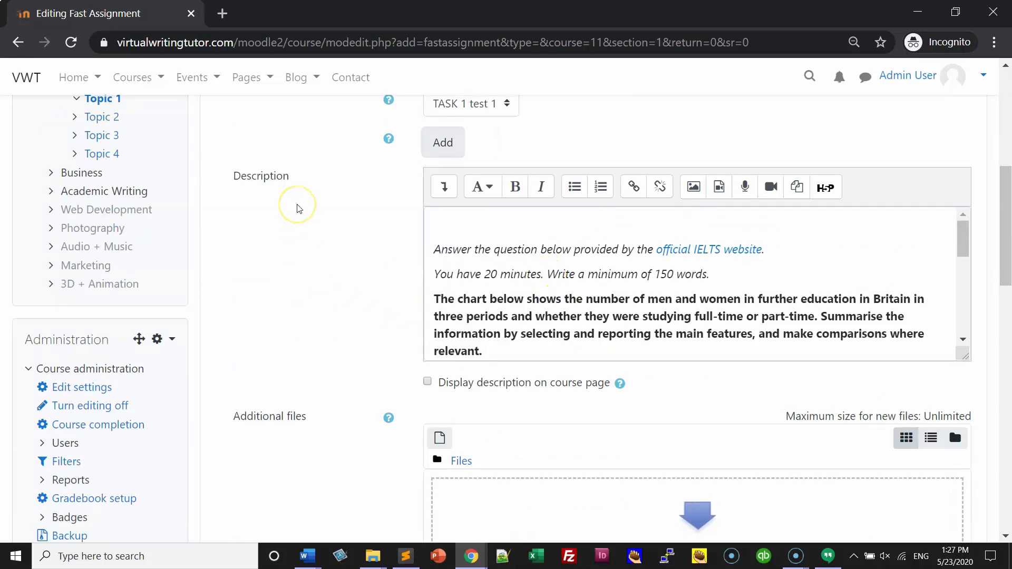
Review the availability, submission and expanded feedback type settings, then save and display the assignment.
scroll(346, 220, down, 3)
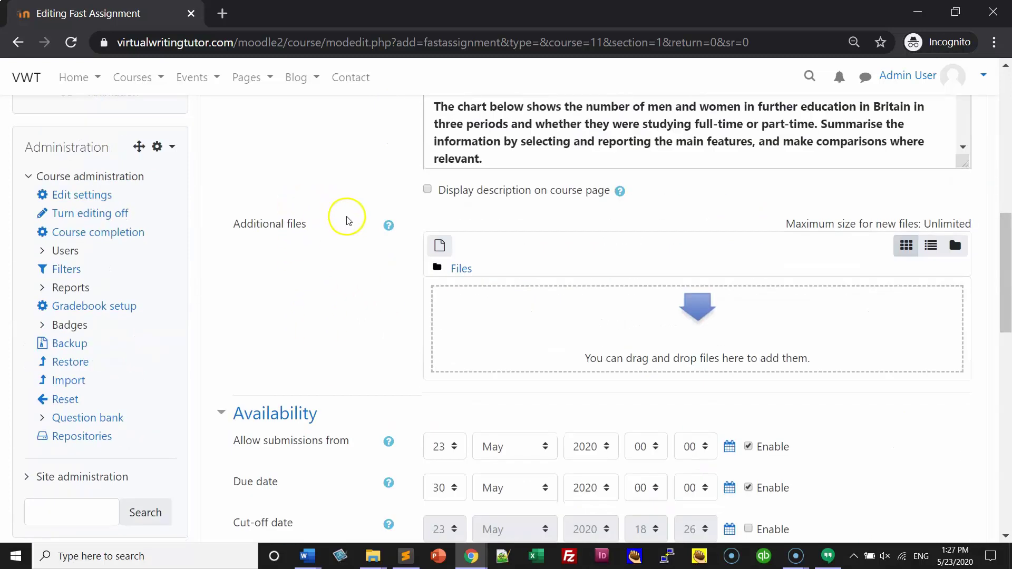
scroll(346, 221, down, 6)
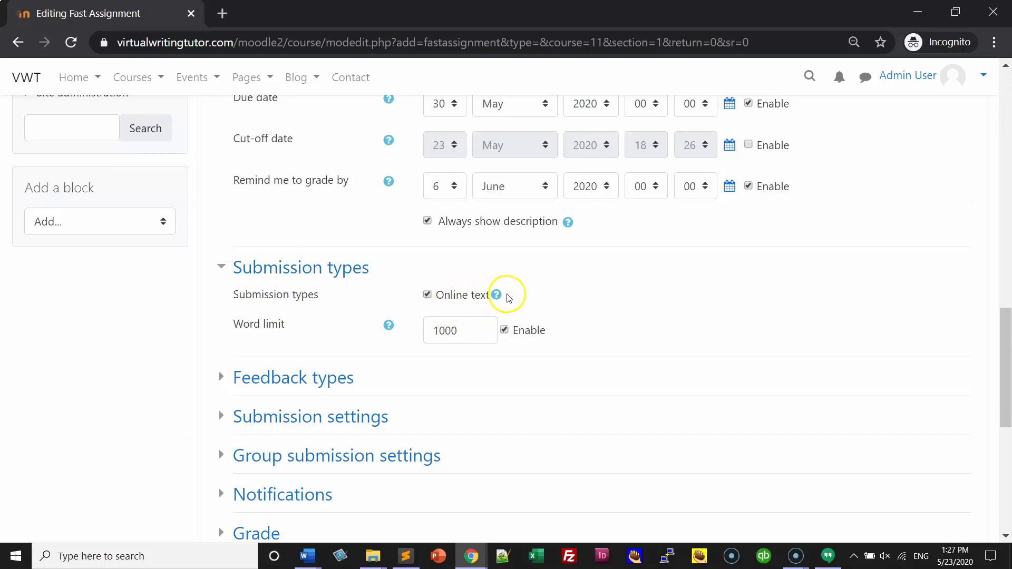
scroll(501, 295, down, 3)
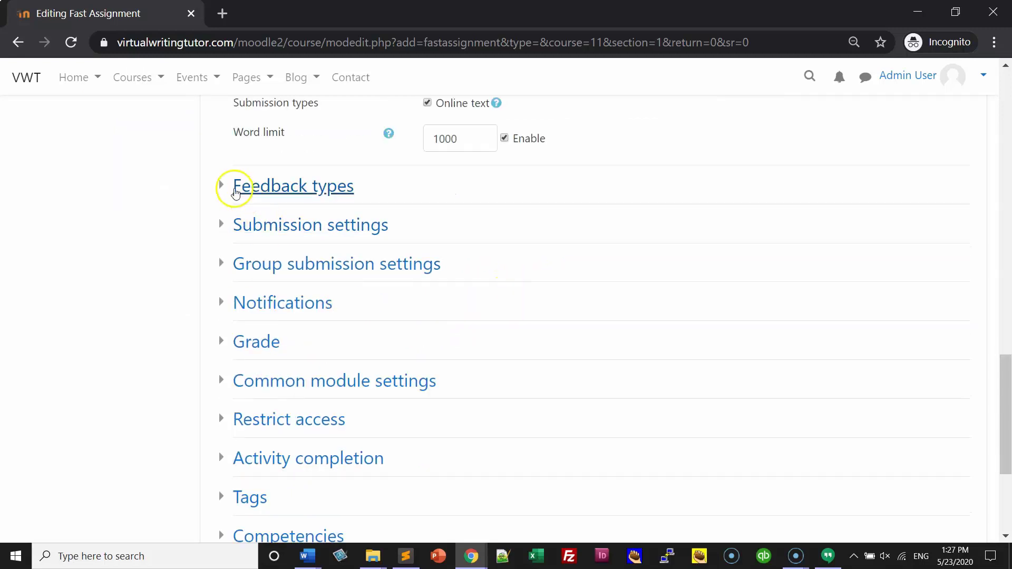
click(245, 187)
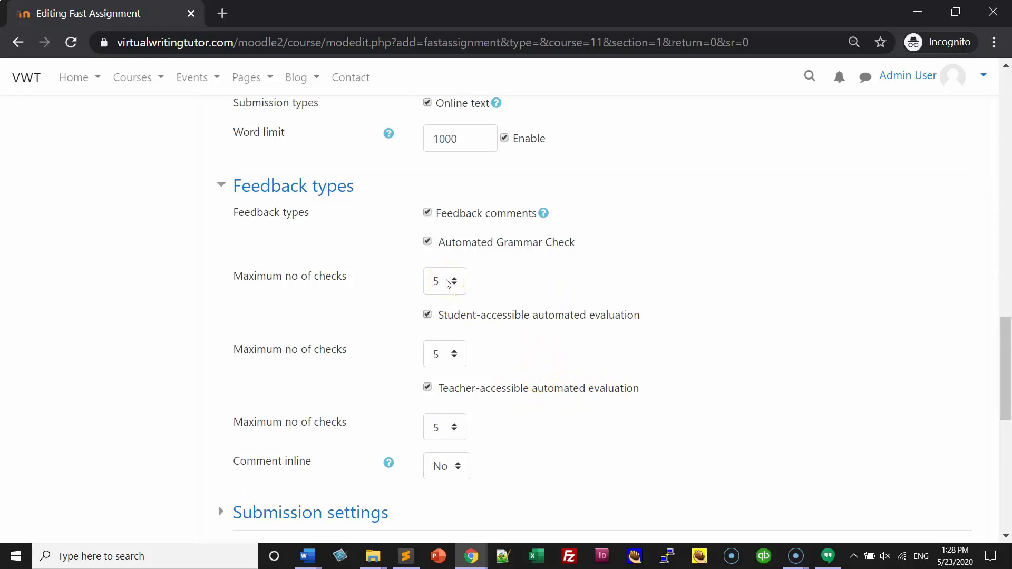
scroll(527, 296, down, 8)
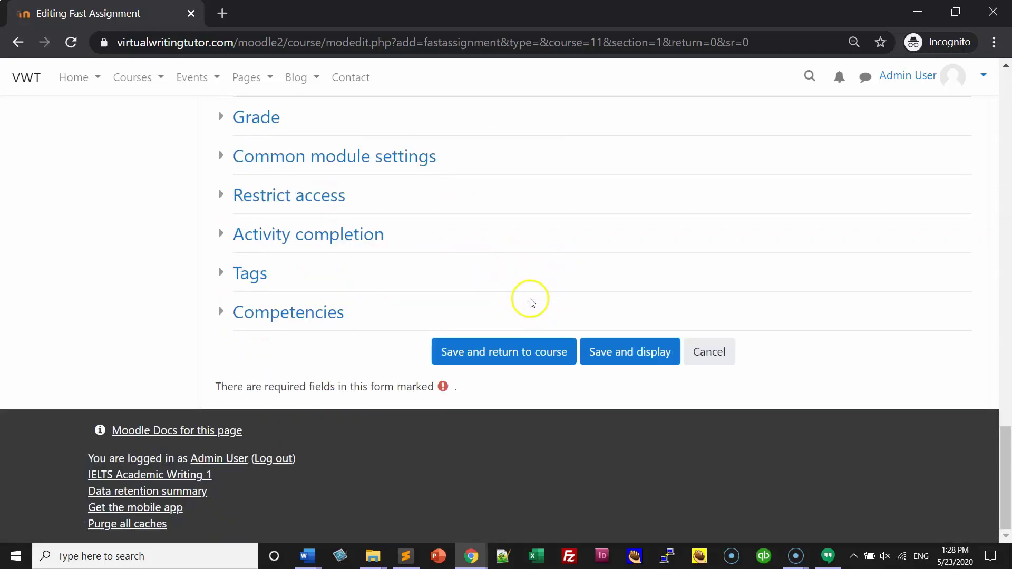
click(612, 350)
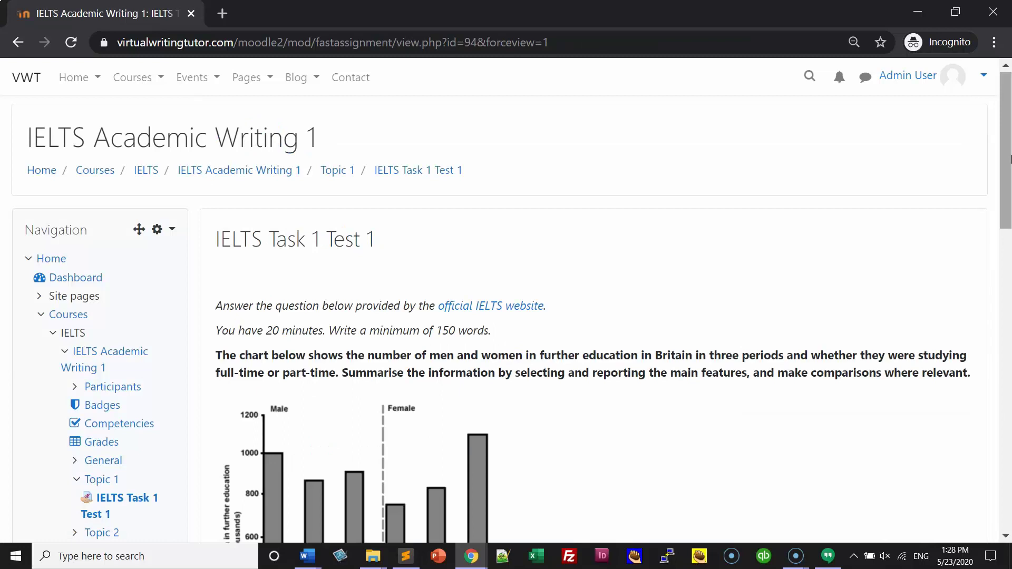
Switch from the admin to the student account and start a submission for IELTS Task 1 Test 1.
click(980, 75)
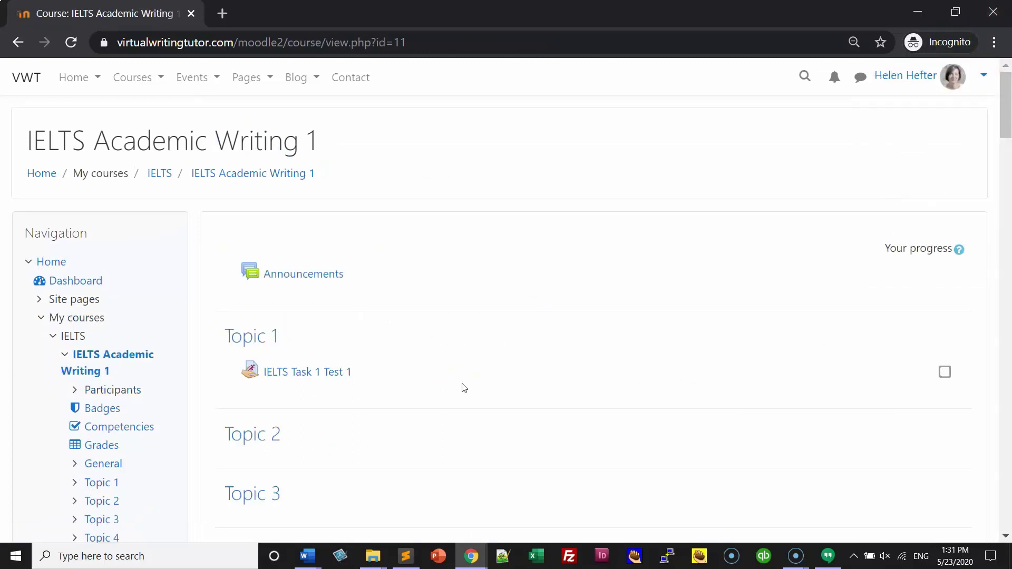
click(333, 374)
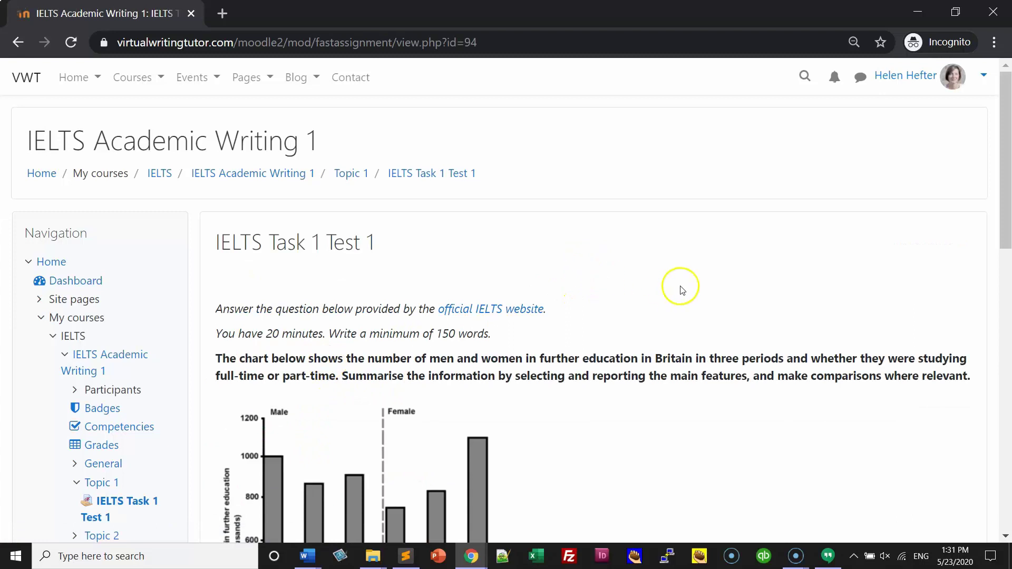
scroll(700, 307, down, 3)
scroll(702, 308, down, 3)
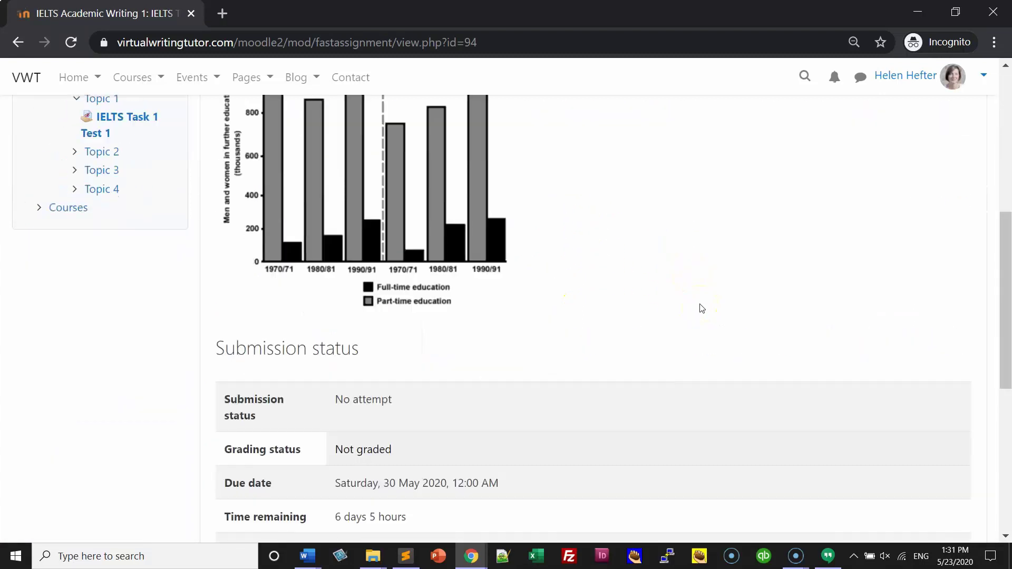
scroll(701, 308, down, 6)
click(600, 298)
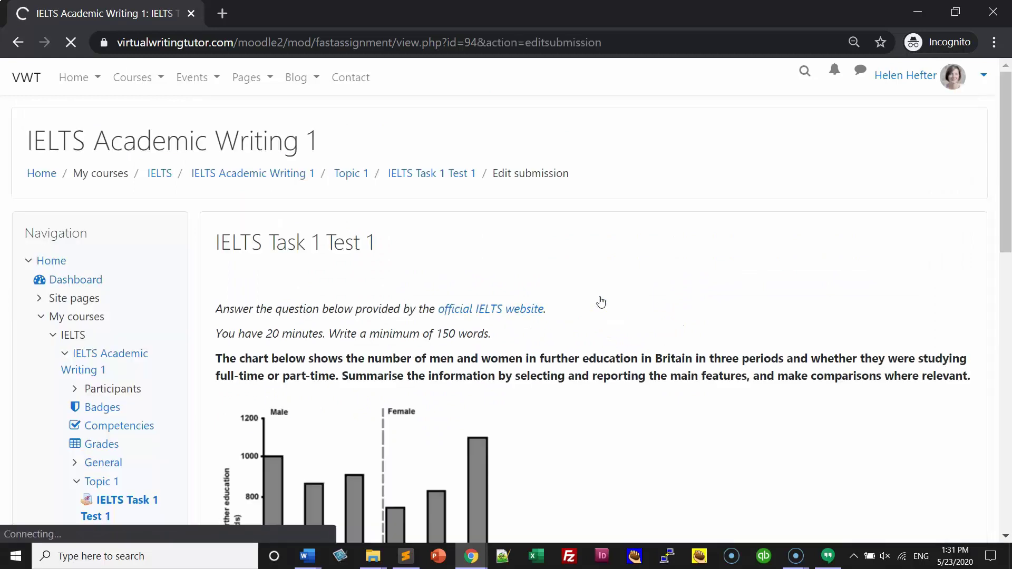
Paste the prepared essay about men and women in British further education into the submission's online text.
scroll(612, 299, down, 10)
click(549, 251)
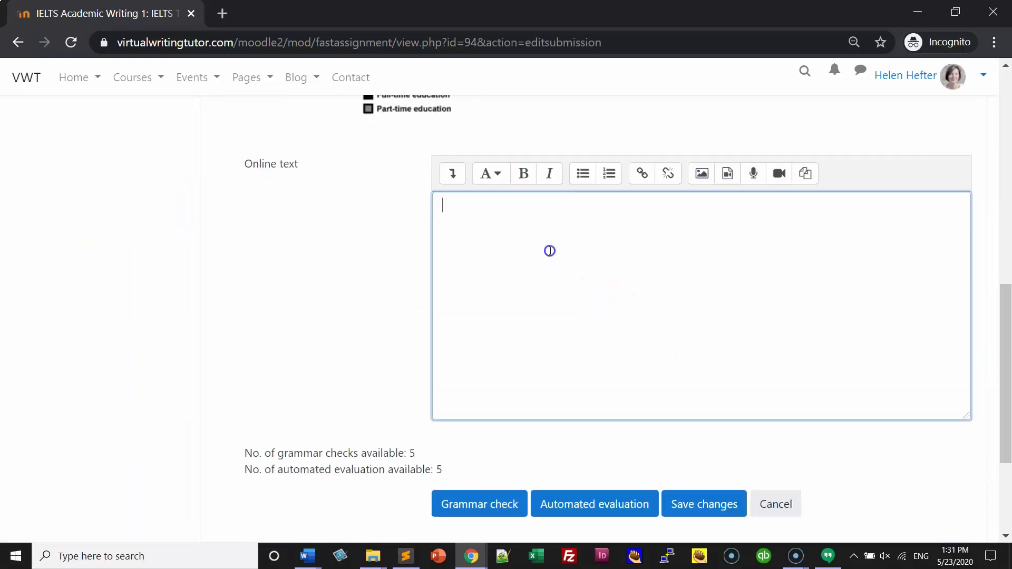
key(ctrl+v)
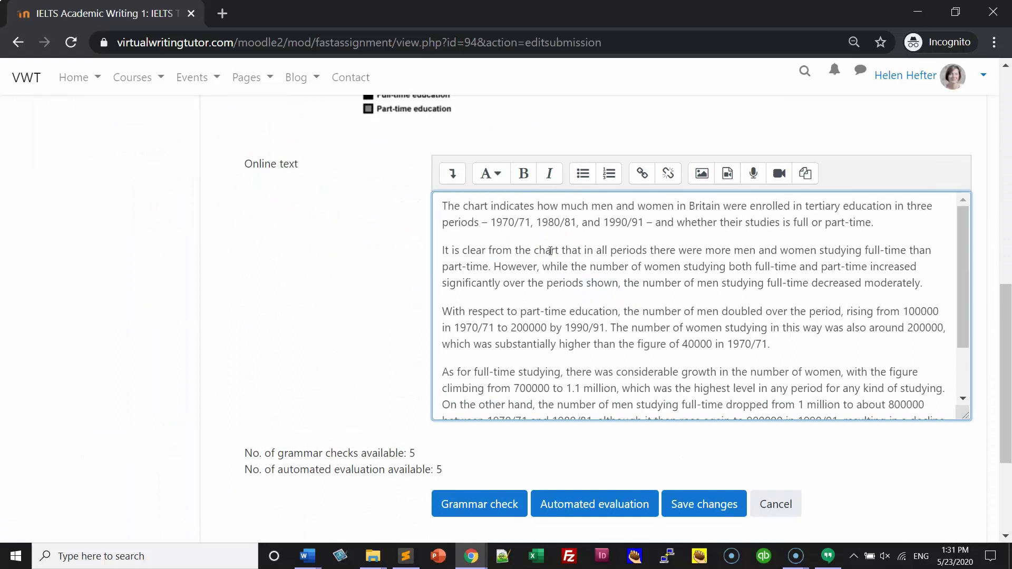
click(664, 255)
Run a grammar check on the essay and review the grammar checker feedback.
scroll(259, 402, down, 3)
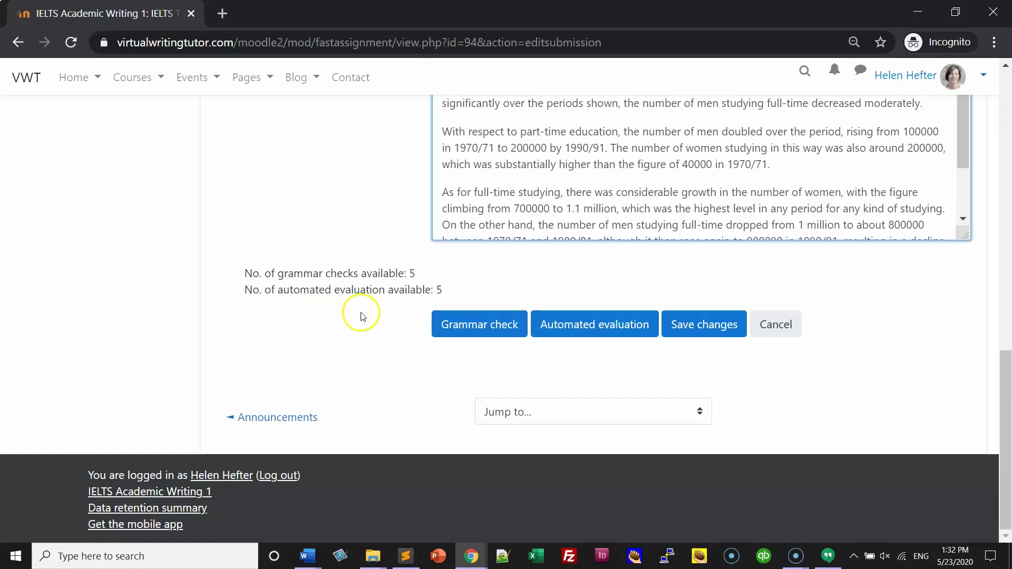
click(457, 327)
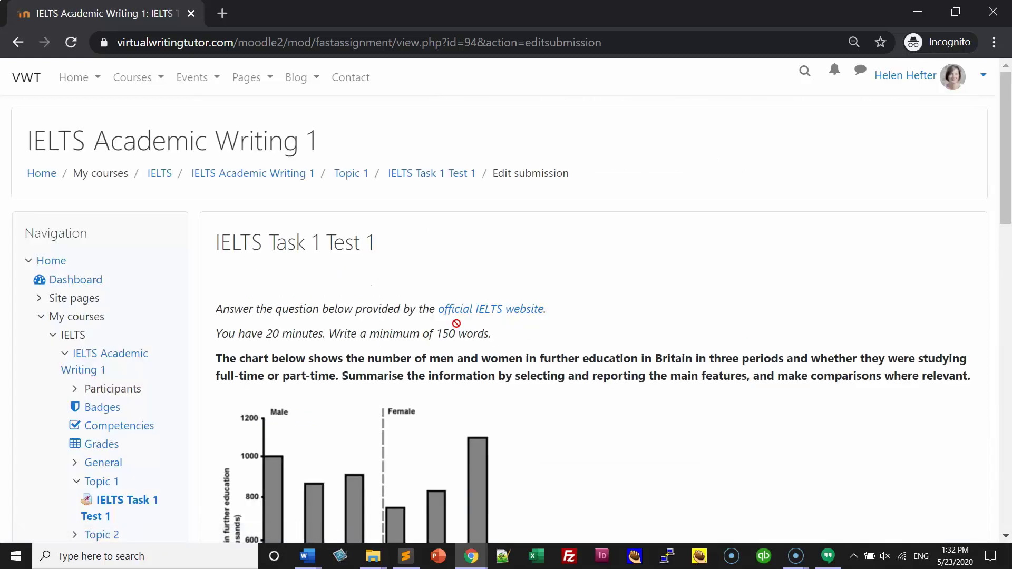
scroll(462, 346, down, 1)
scroll(462, 345, down, 15)
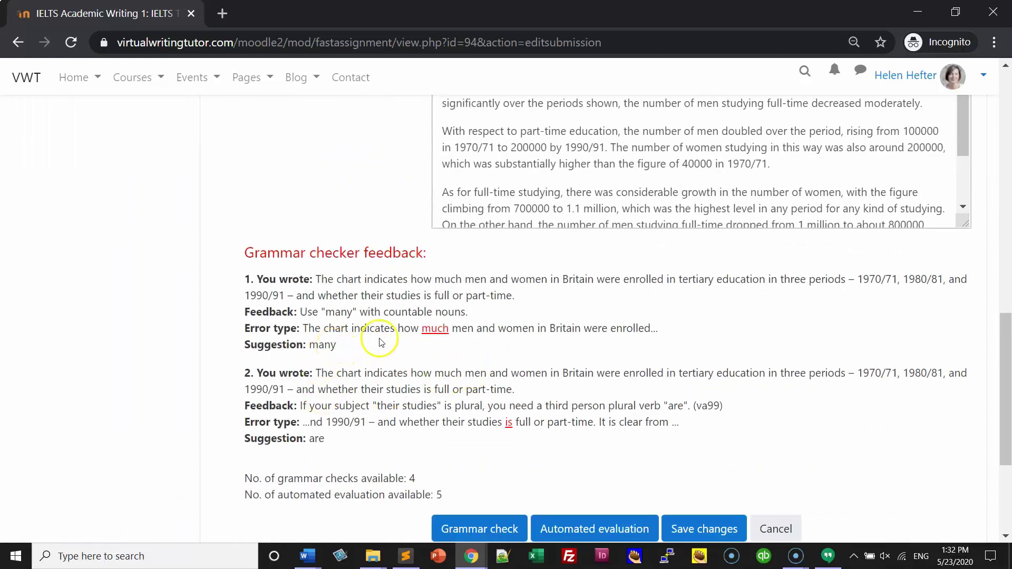
scroll(394, 338, down, 3)
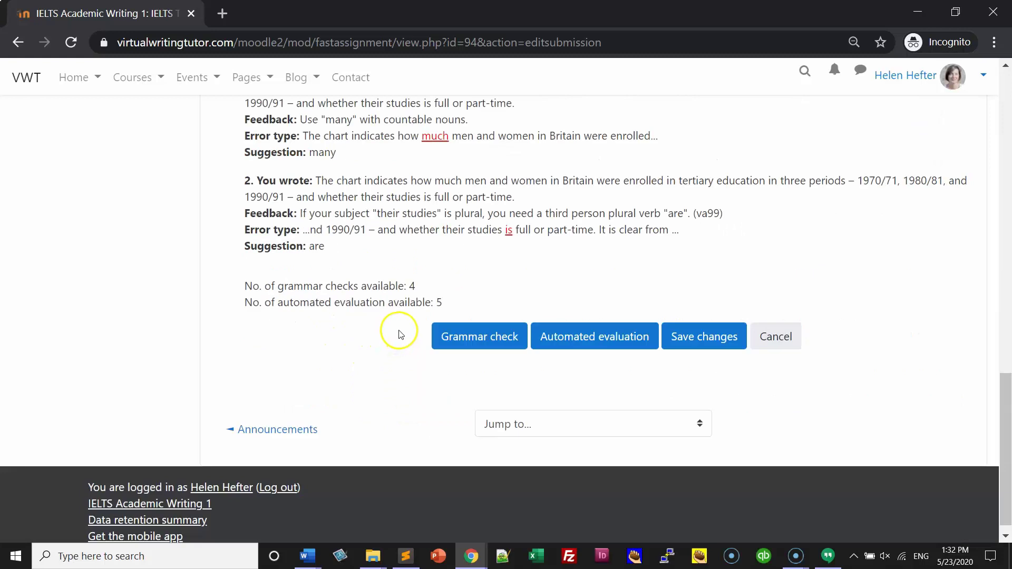
Run the automated evaluation on the essay and review the band score and feedback from Writing Fluency through Grammar Check Feedback.
click(586, 338)
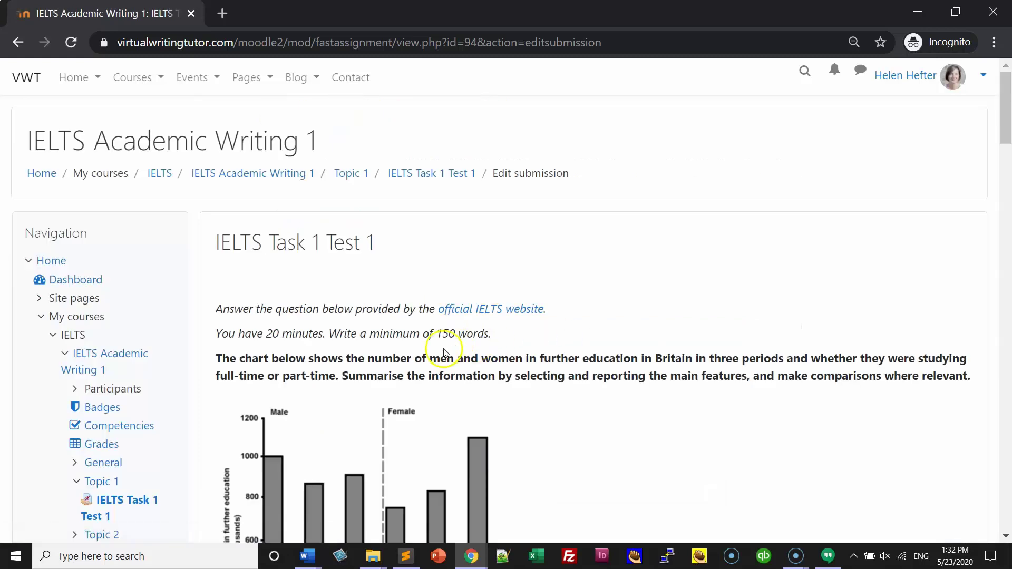
scroll(431, 365, down, 6)
scroll(431, 366, down, 6)
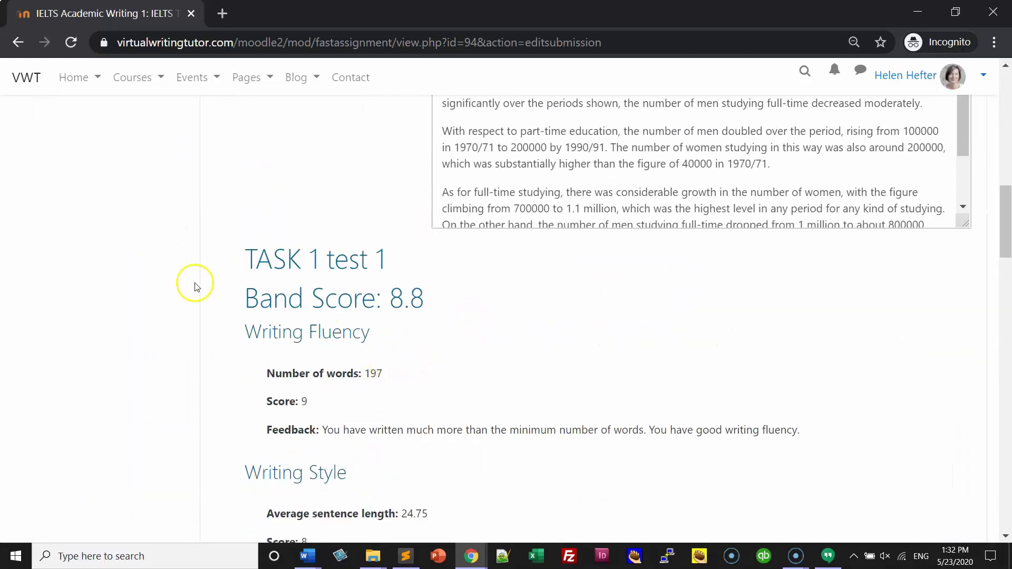
scroll(401, 295, down, 3)
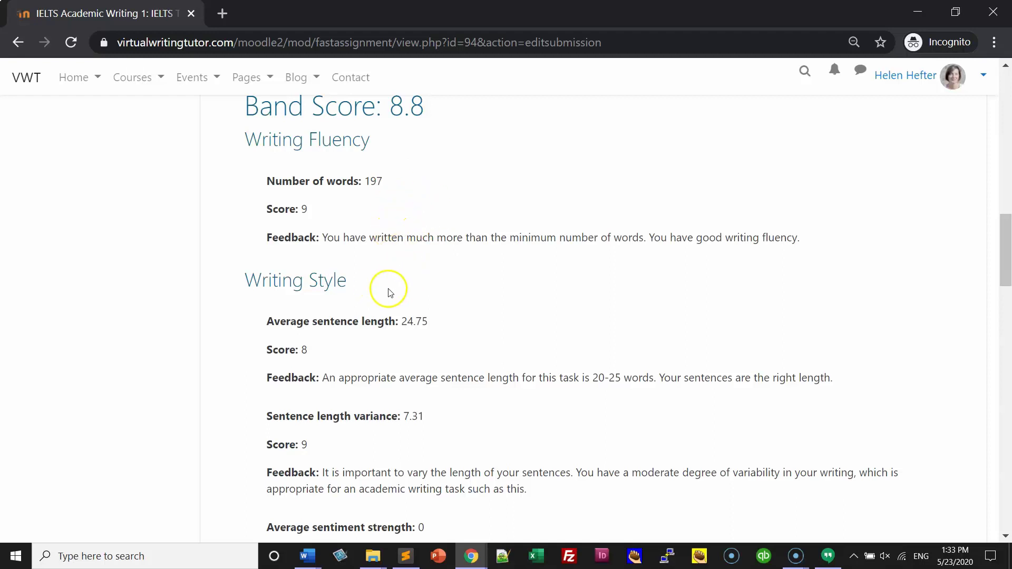
scroll(464, 315, down, 7)
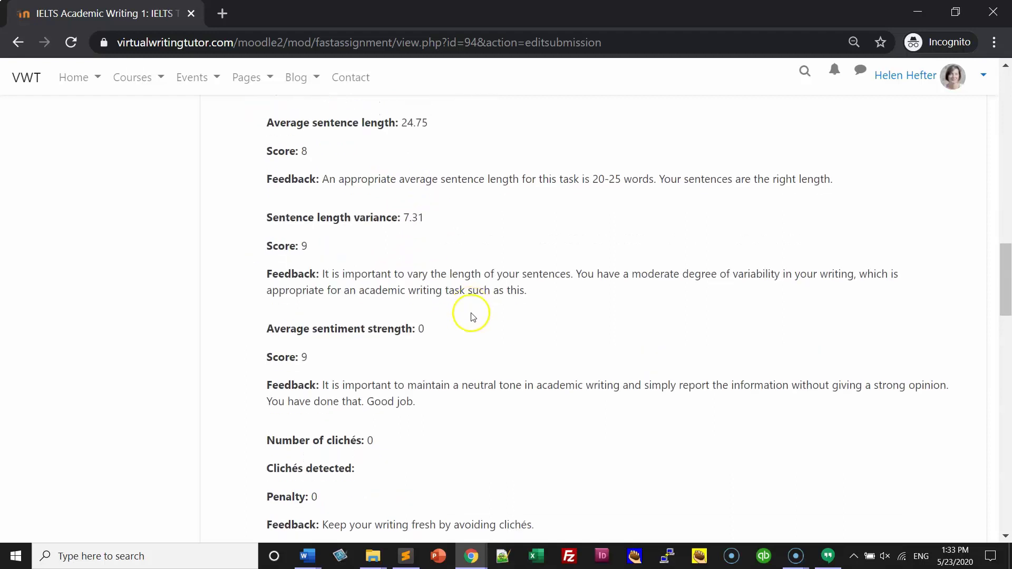
scroll(473, 316, down, 6)
scroll(445, 320, up, 3)
scroll(448, 320, down, 7)
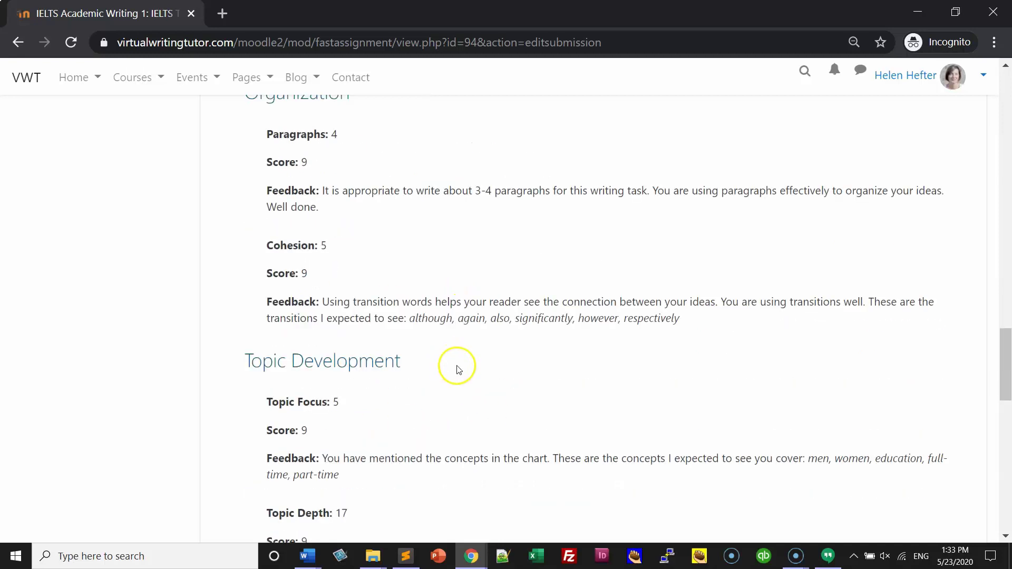
scroll(413, 262, down, 4)
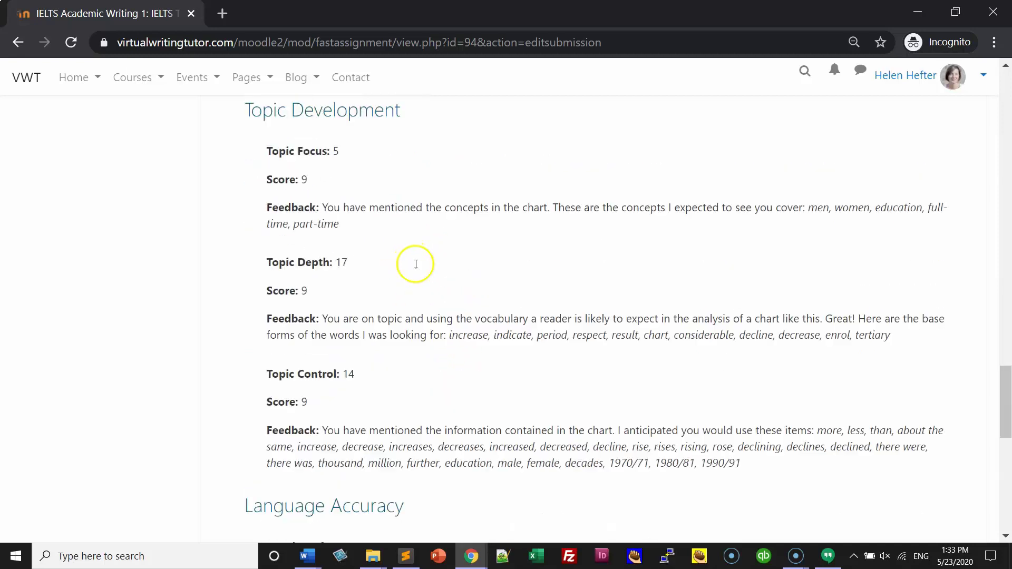
scroll(418, 268, down, 4)
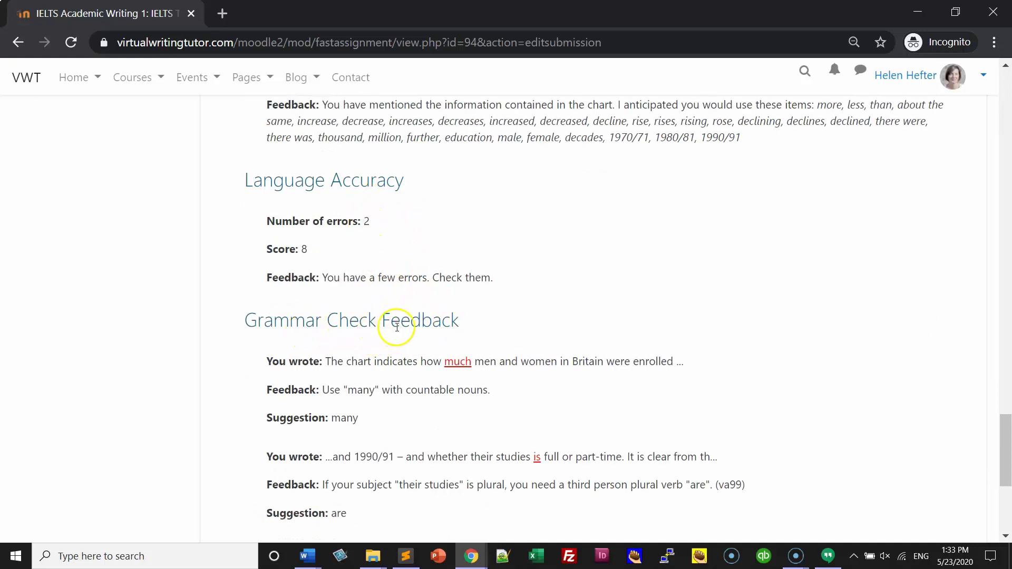
scroll(399, 328, down, 4)
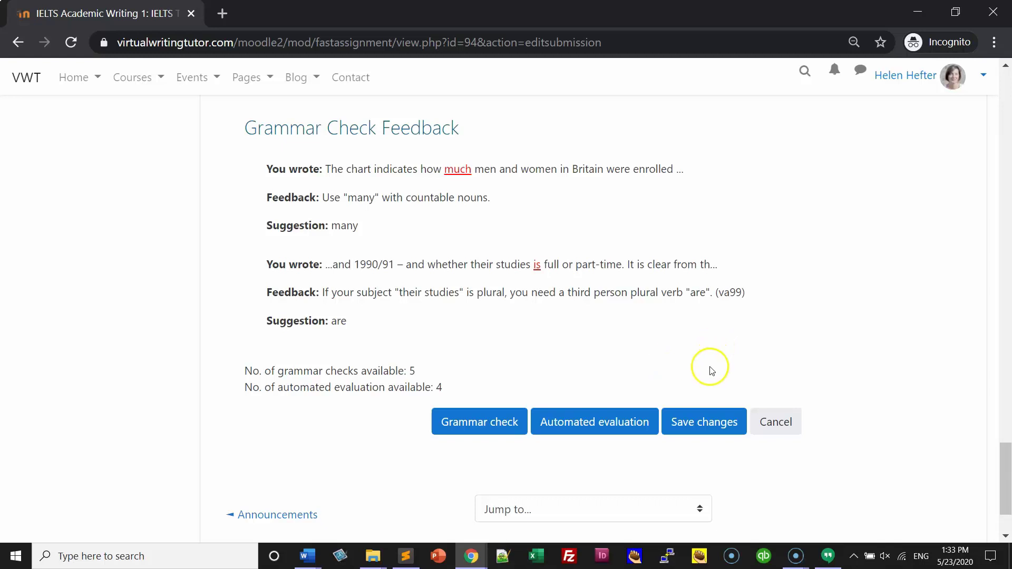
Save the essay submission and log out of the student account.
click(704, 420)
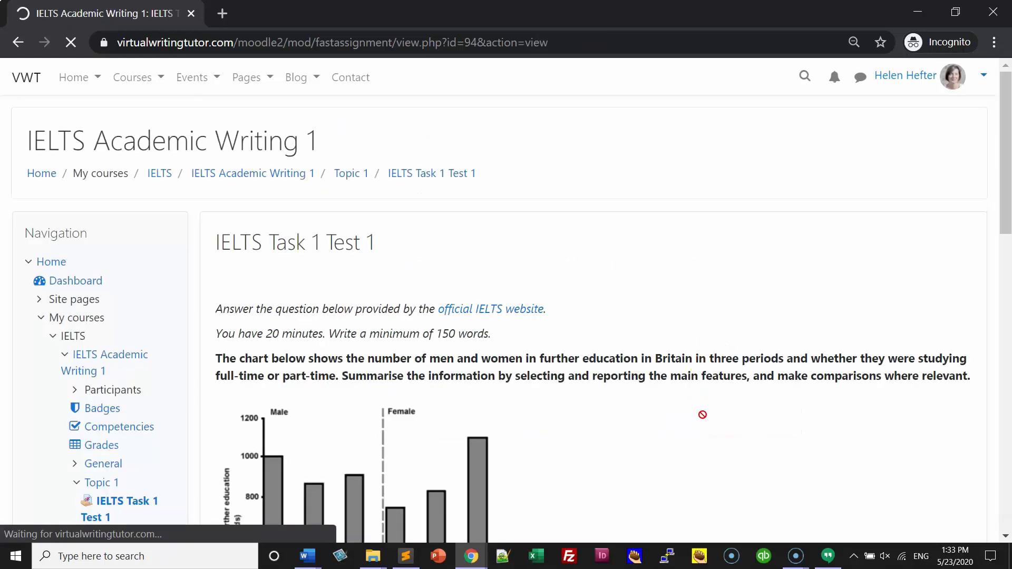
click(953, 76)
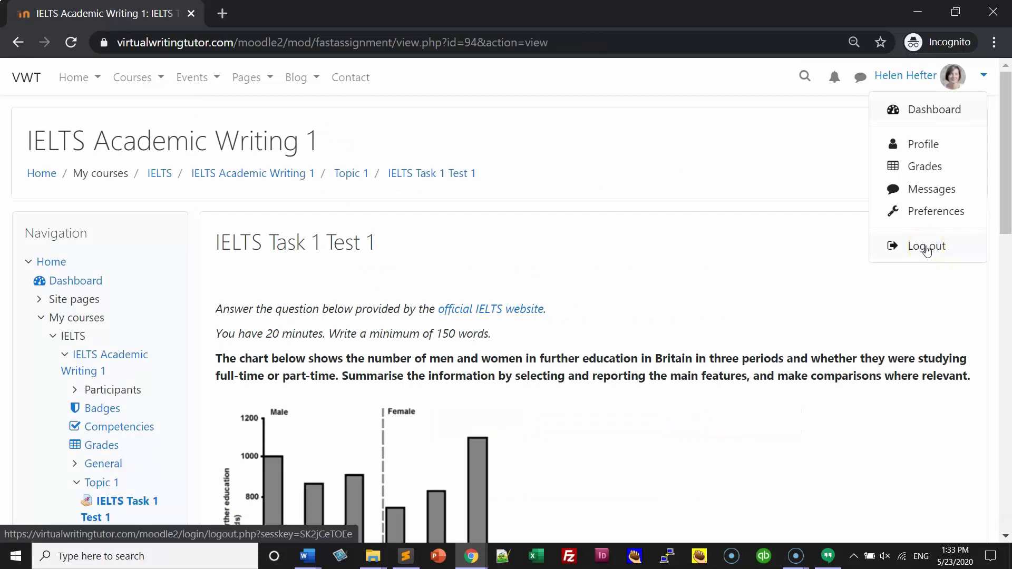
click(927, 248)
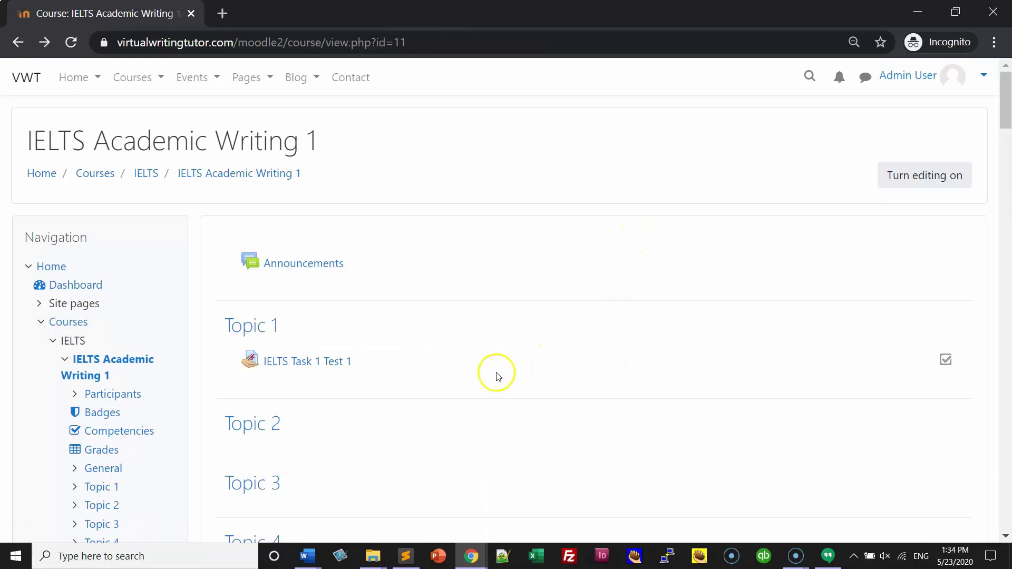
As the admin, open the submitted IELTS Task 1 Test 1 essay for grading and inspect its full text.
click(293, 367)
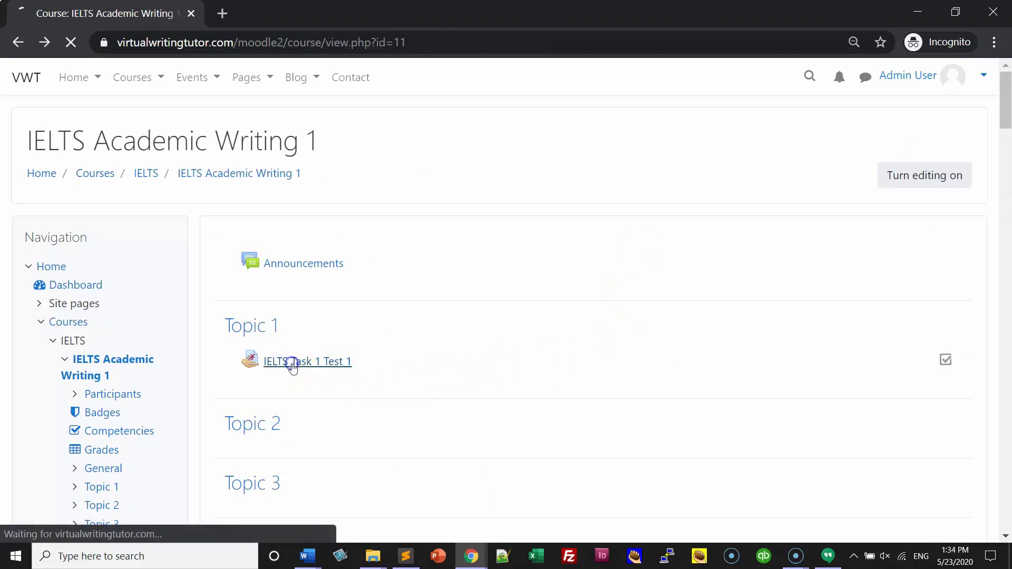
scroll(468, 276, down, 10)
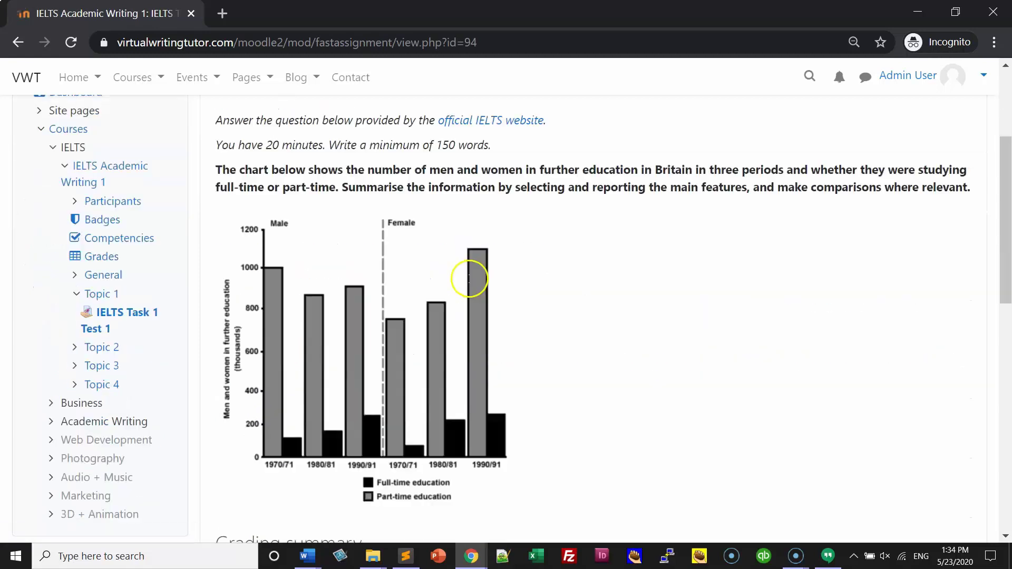
scroll(495, 295, down, 6)
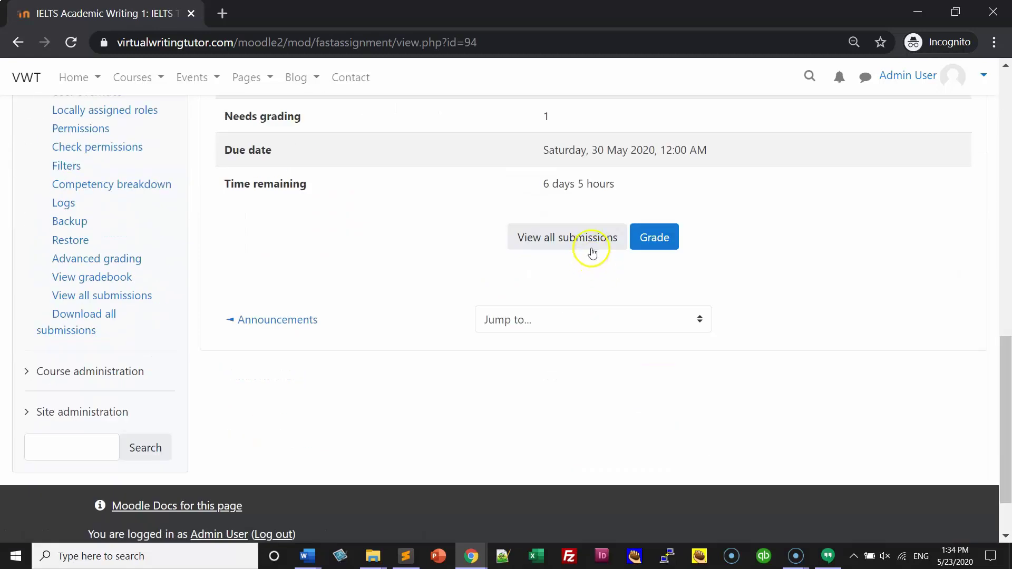
click(592, 242)
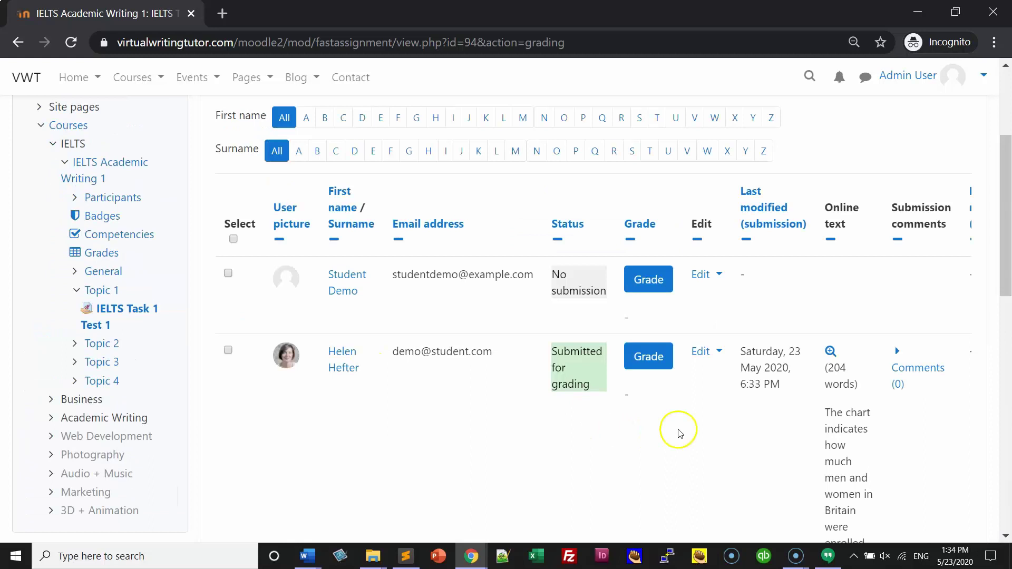
click(653, 358)
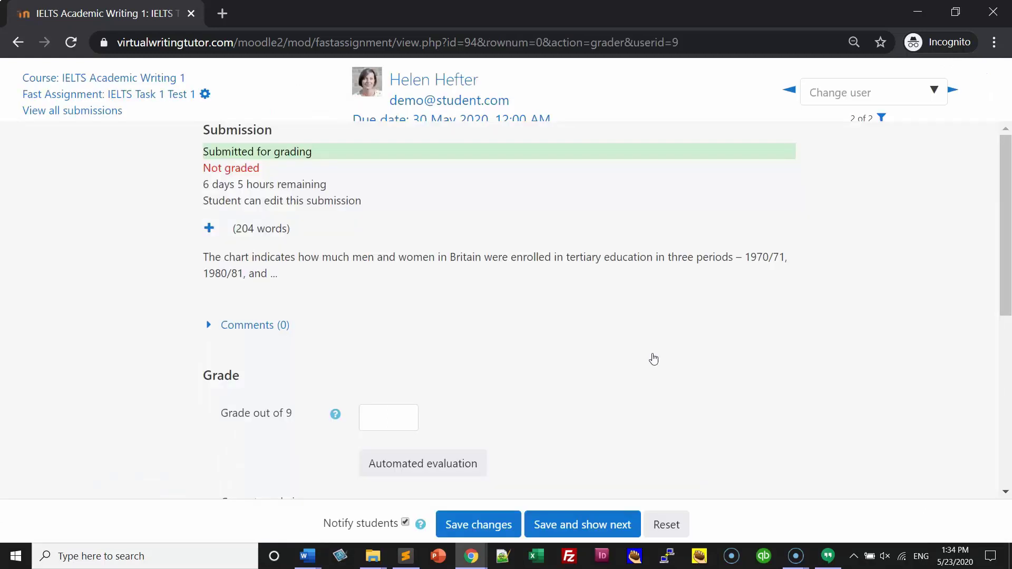
click(208, 230)
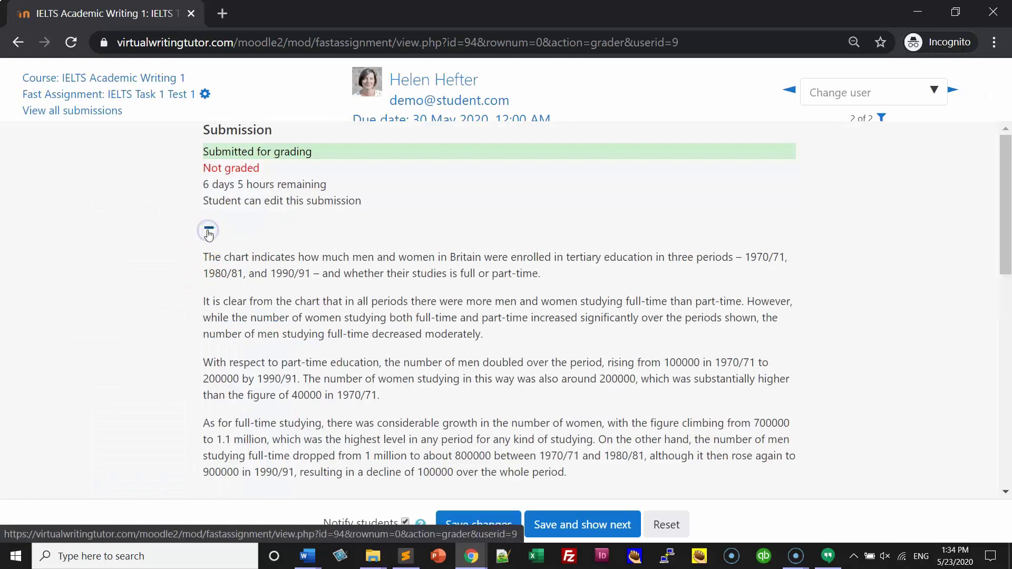
click(209, 231)
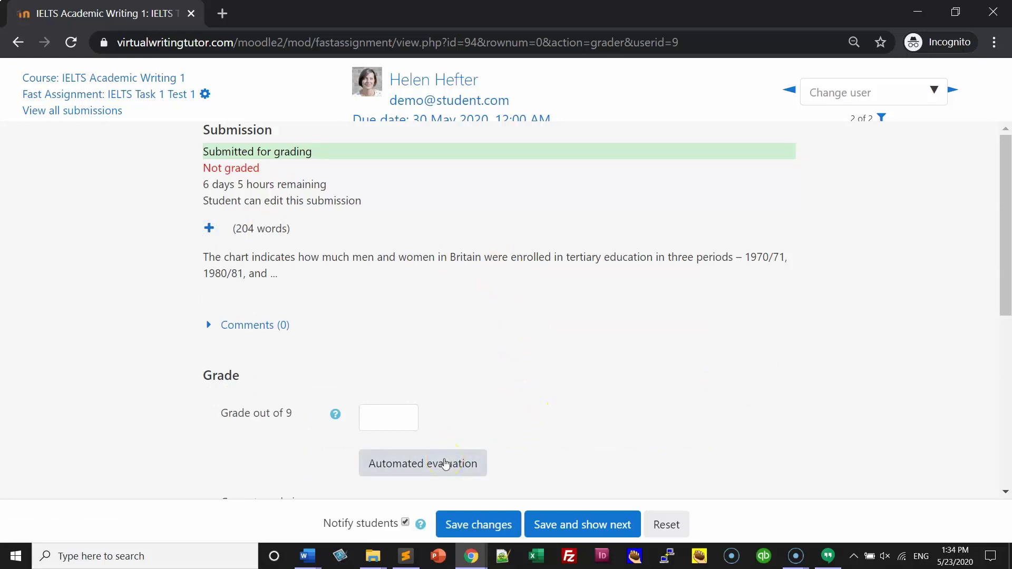
Fill in the grade and feedback comments with the automated evaluation, then save the grading.
scroll(446, 464, down, 4)
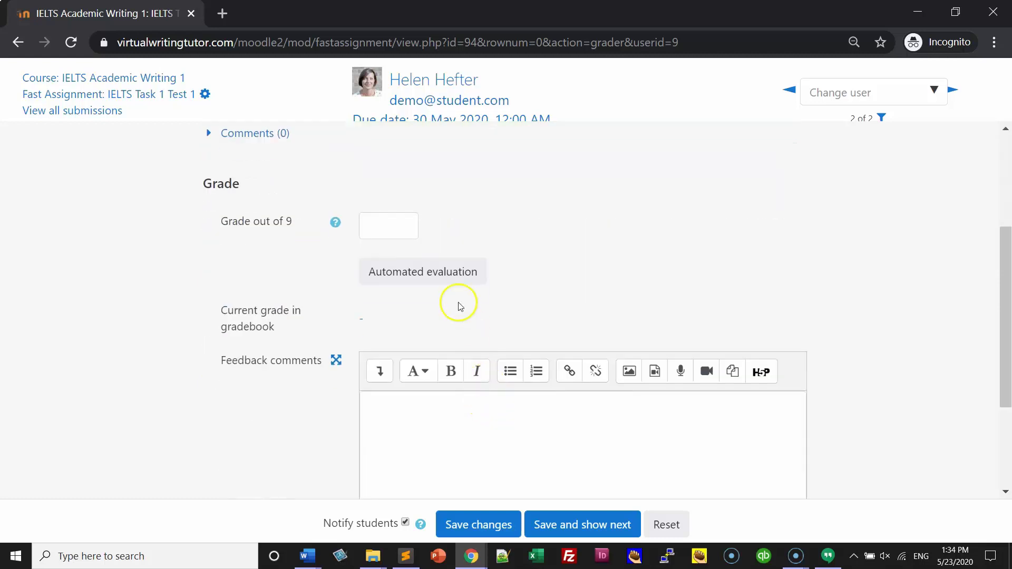
click(447, 276)
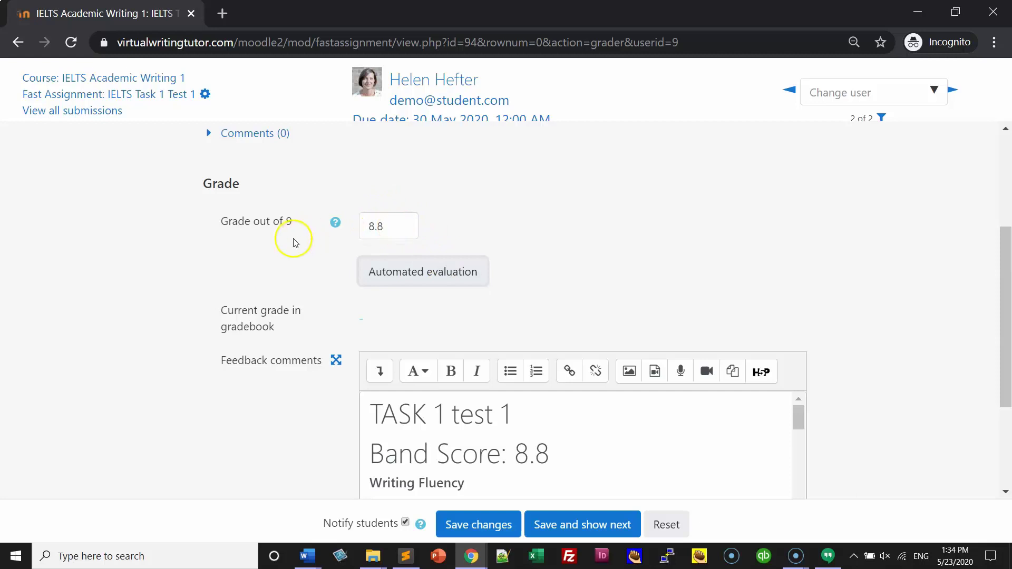
scroll(293, 242, down, 3)
drag(803, 254, 801, 435)
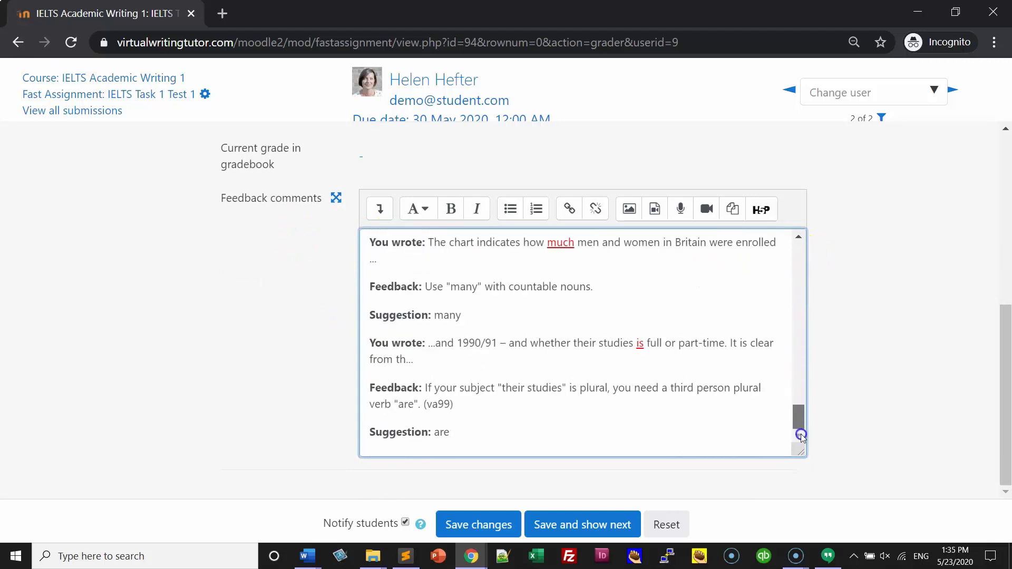
scroll(753, 352, up, 7)
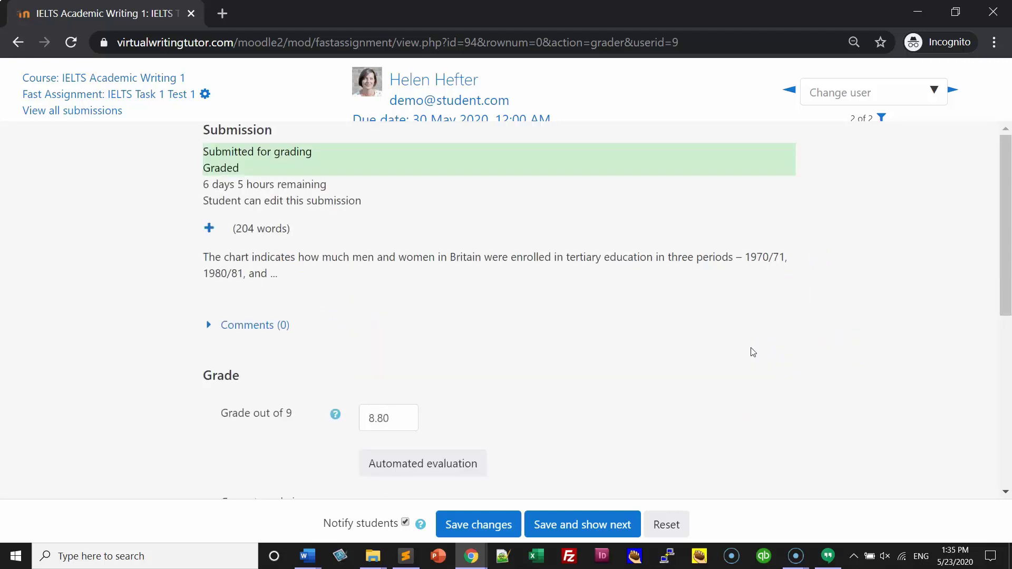